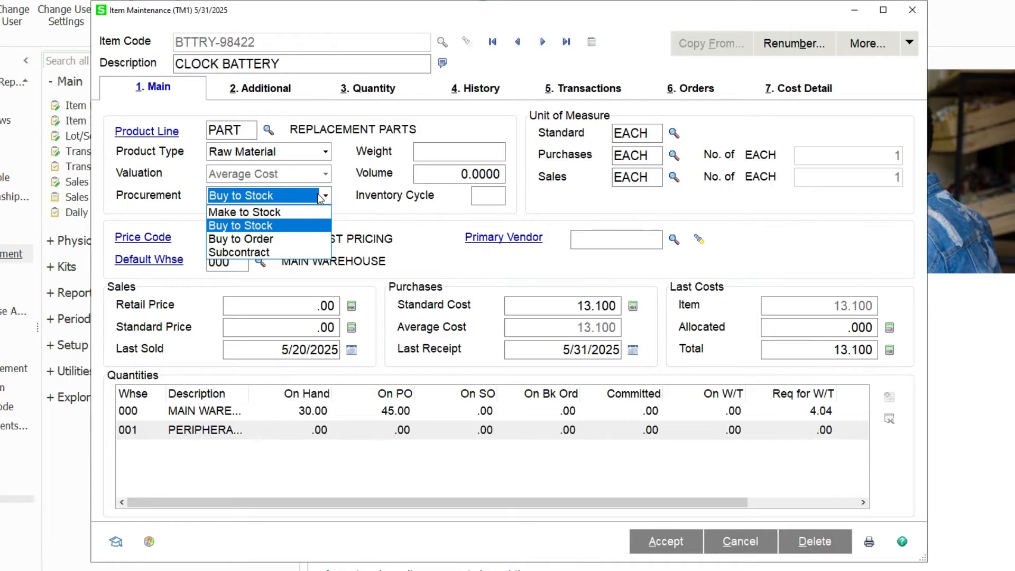
# - Keep the clock battery's procurement as Buy to Stock, check its quantities on and required for work tickets, and accept the item
pyautogui.click(279, 225)
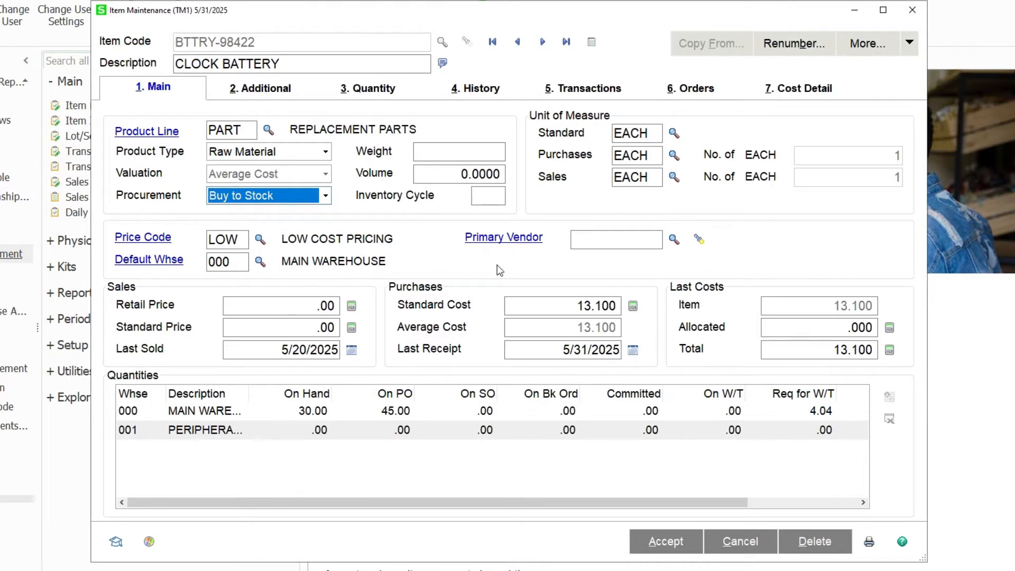
pyautogui.click(726, 394)
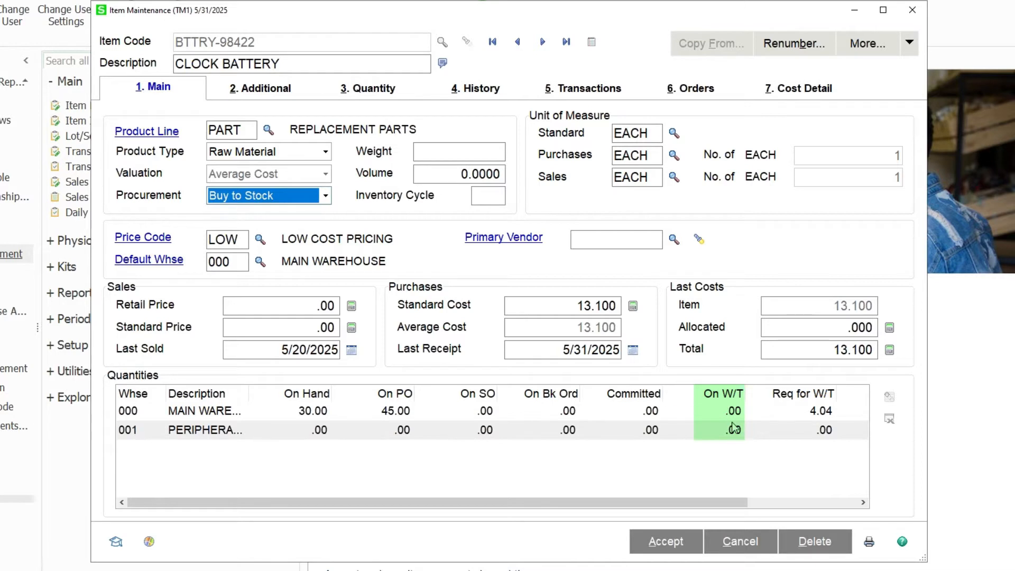
pyautogui.click(803, 398)
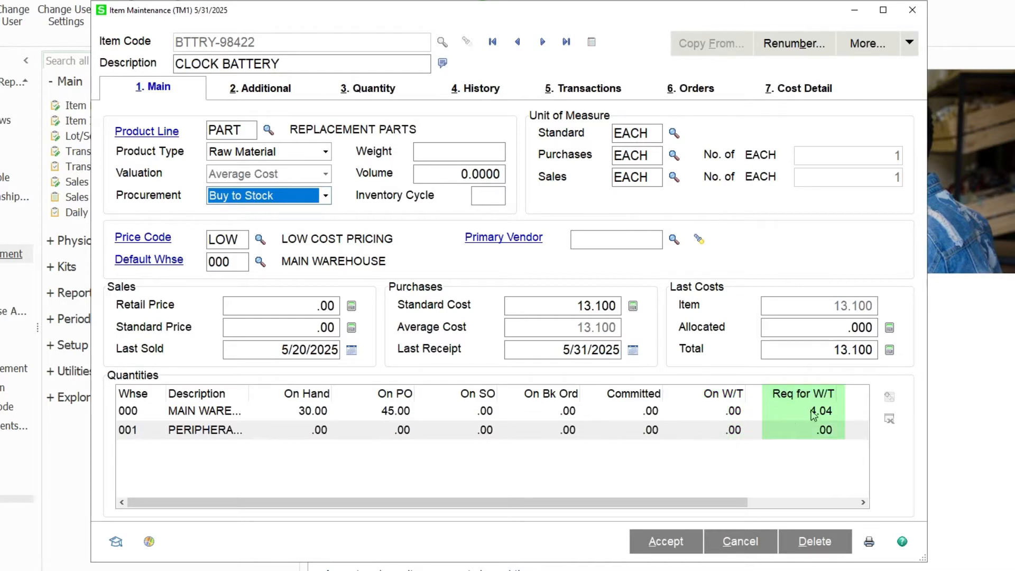
pyautogui.click(665, 541)
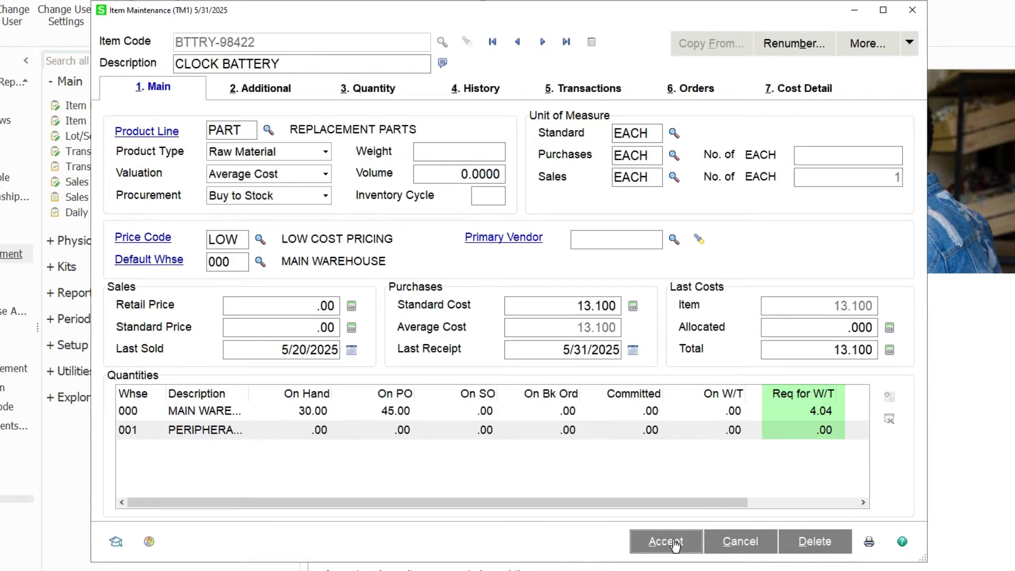
# - Open item DSKTP-00200 from the item list, close its item text, and examine the main warehouse's work ticket quantity
pyautogui.click(441, 42)
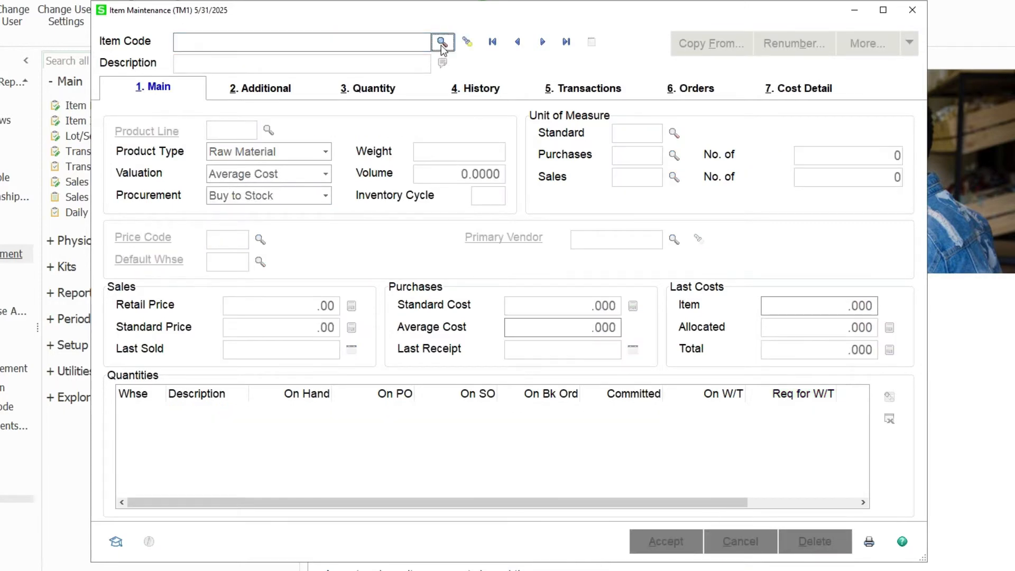
pyautogui.scroll(-1, 310, 243)
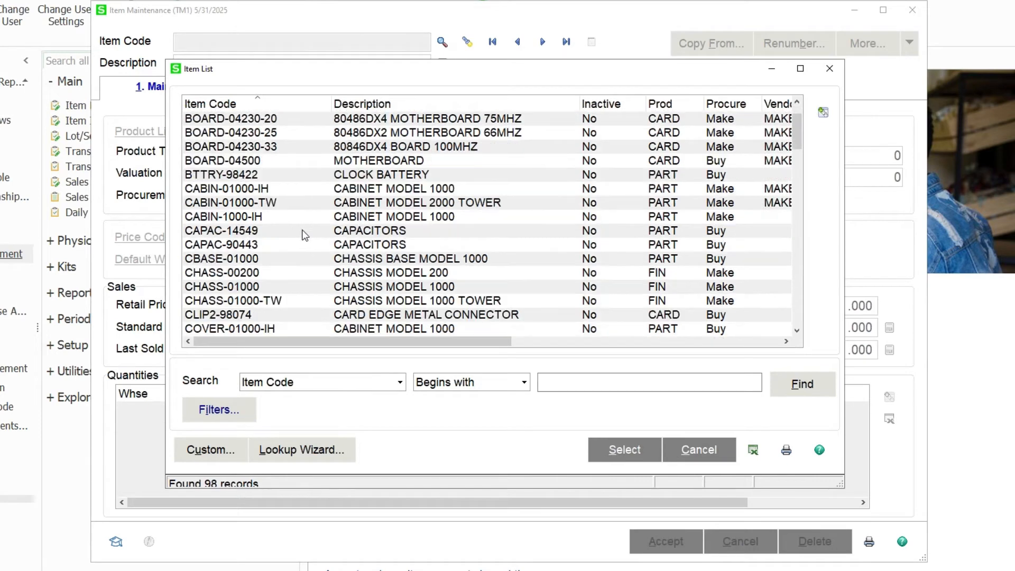
pyautogui.scroll(-10, 304, 235)
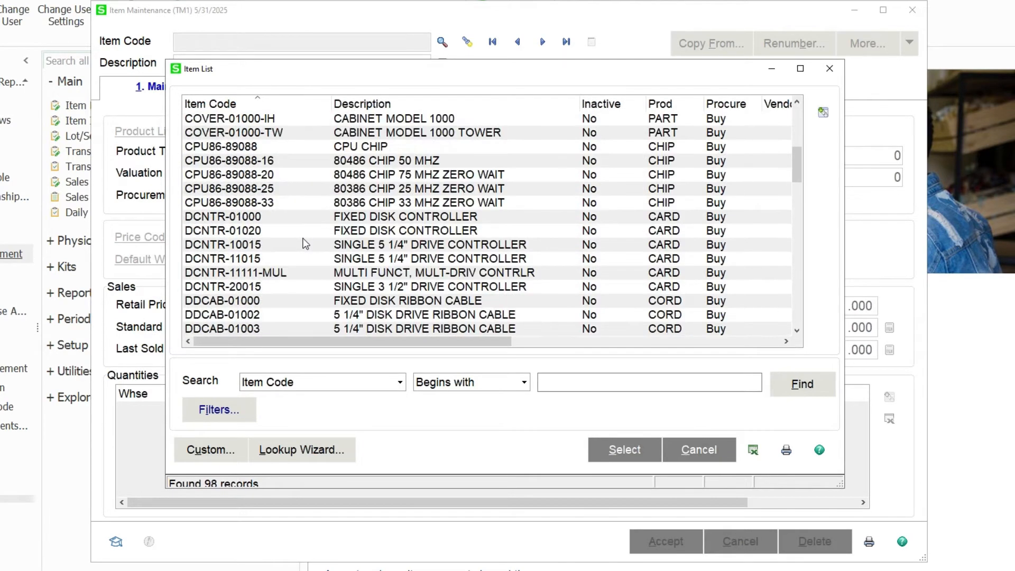
pyautogui.scroll(-1, 306, 243)
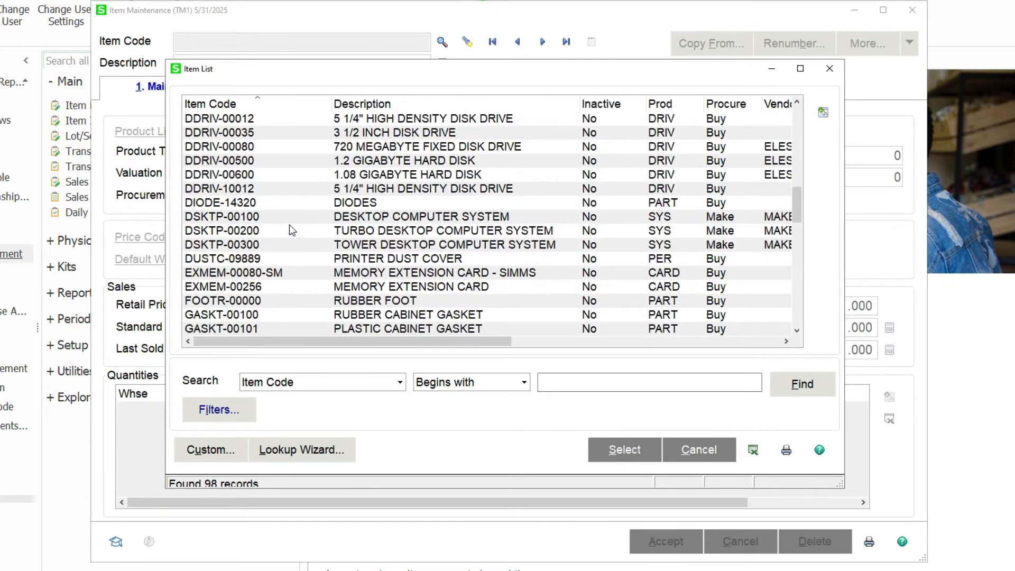
pyautogui.doubleClick(280, 228)
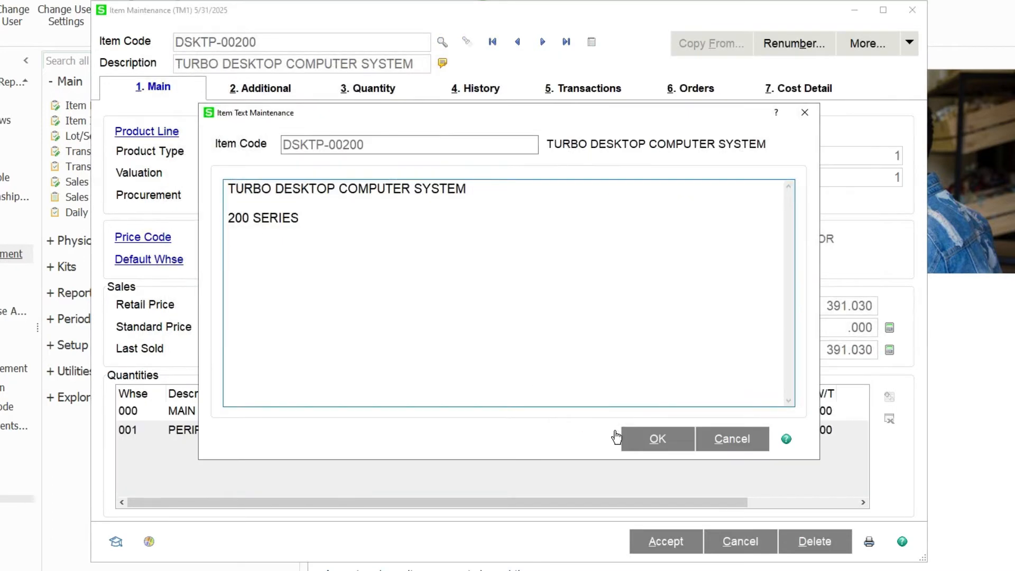
pyautogui.click(650, 444)
pyautogui.click(722, 416)
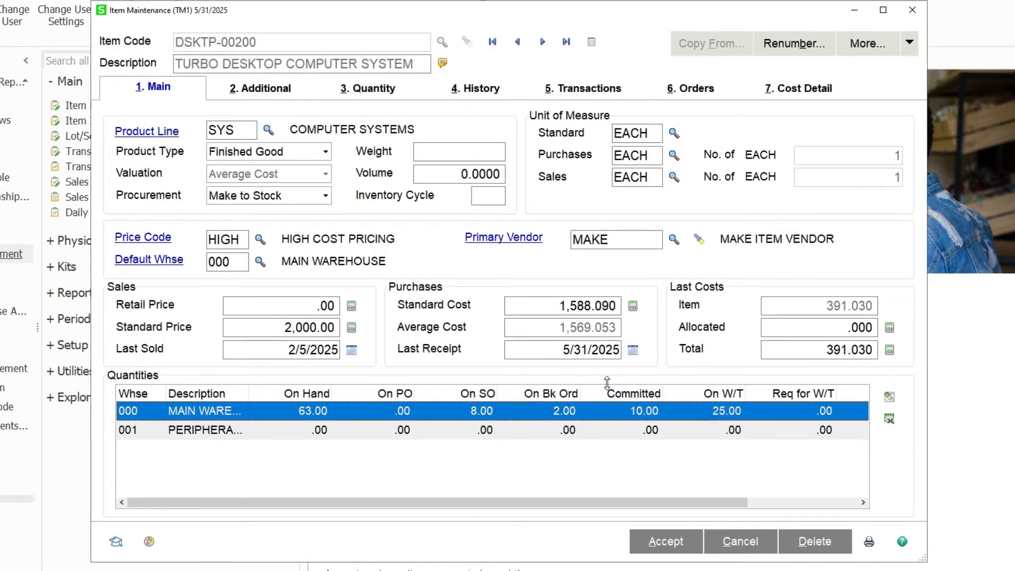
# - Examine the work ticket orders for the turbo desktop computer system and close the item record
pyautogui.click(686, 95)
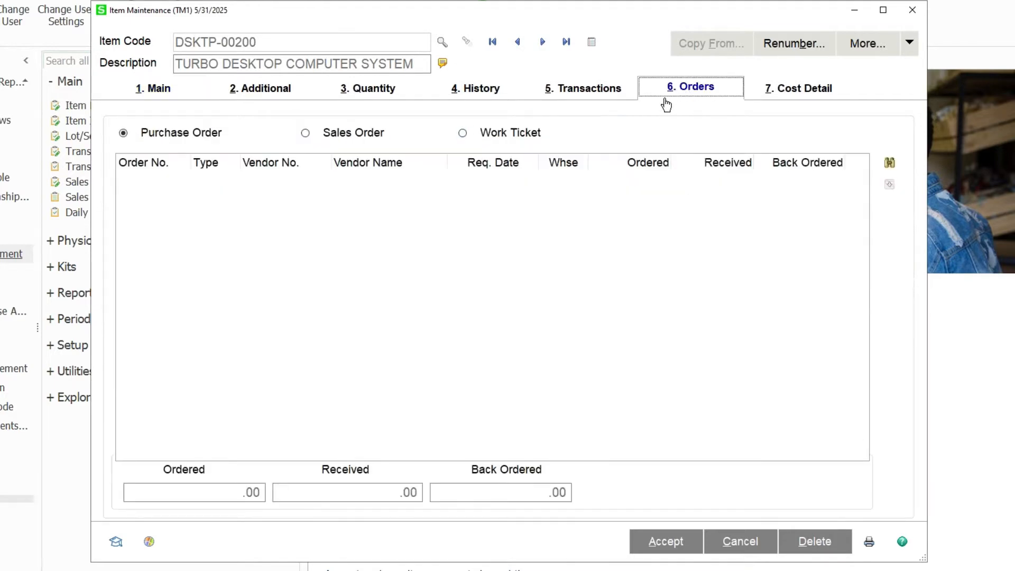
pyautogui.click(498, 134)
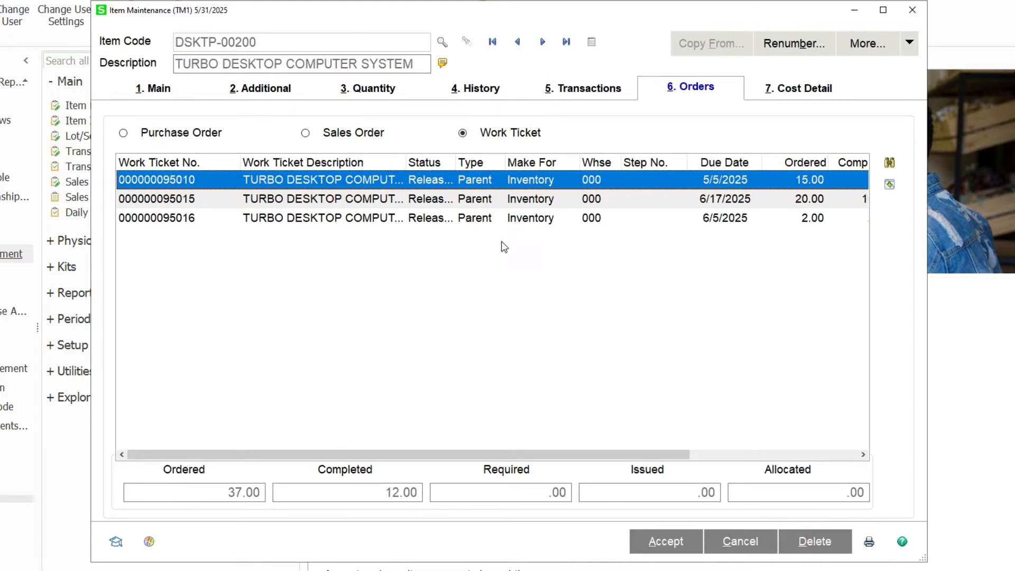
pyautogui.click(665, 541)
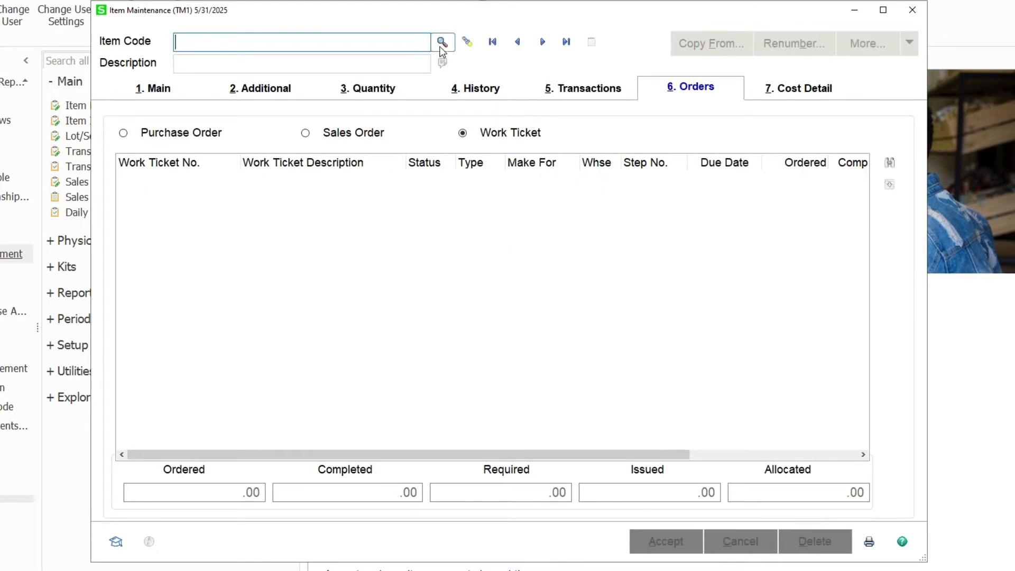
# - Open item CABIN-01000-IH from the item list and examine its main warehouse quantities
pyautogui.click(442, 42)
pyautogui.scroll(-8, 319, 229)
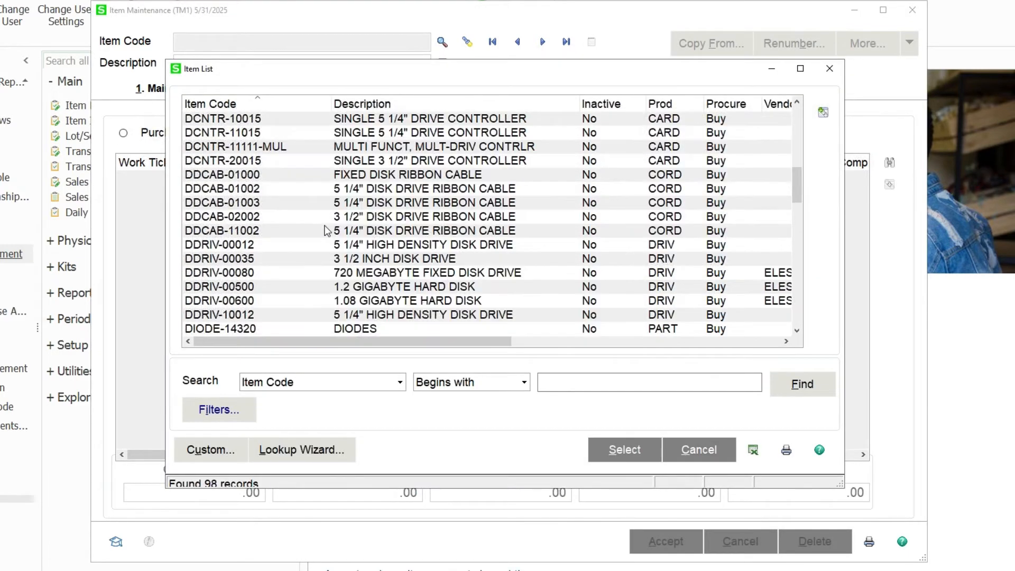
pyautogui.scroll(-3, 324, 225)
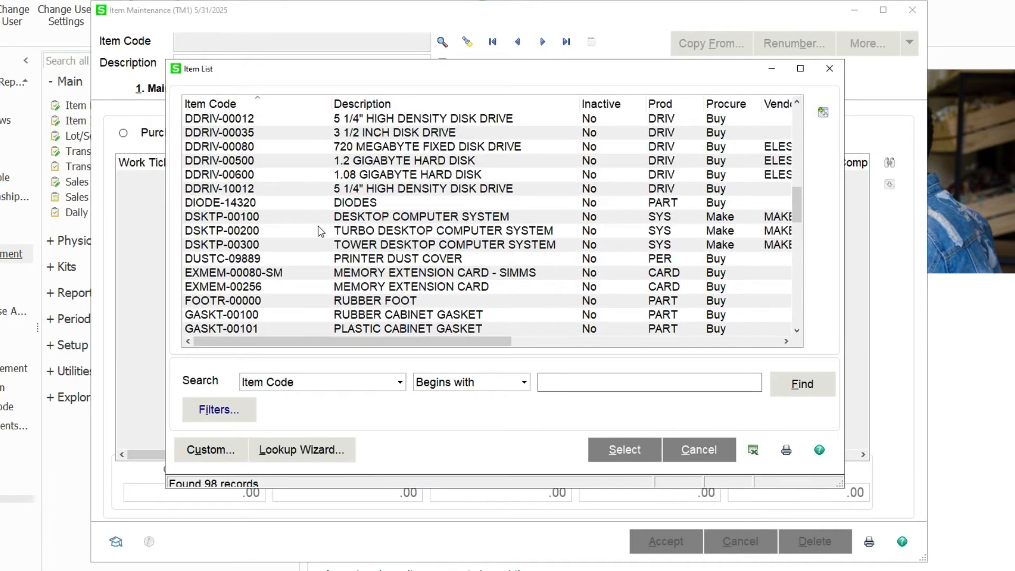
pyautogui.scroll(11, 319, 231)
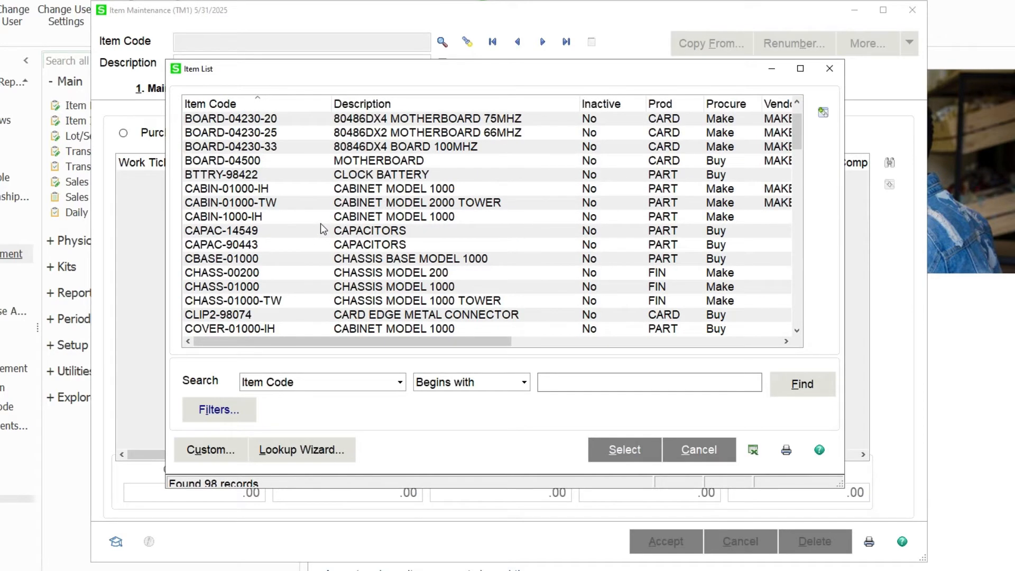
pyautogui.scroll(1, 316, 230)
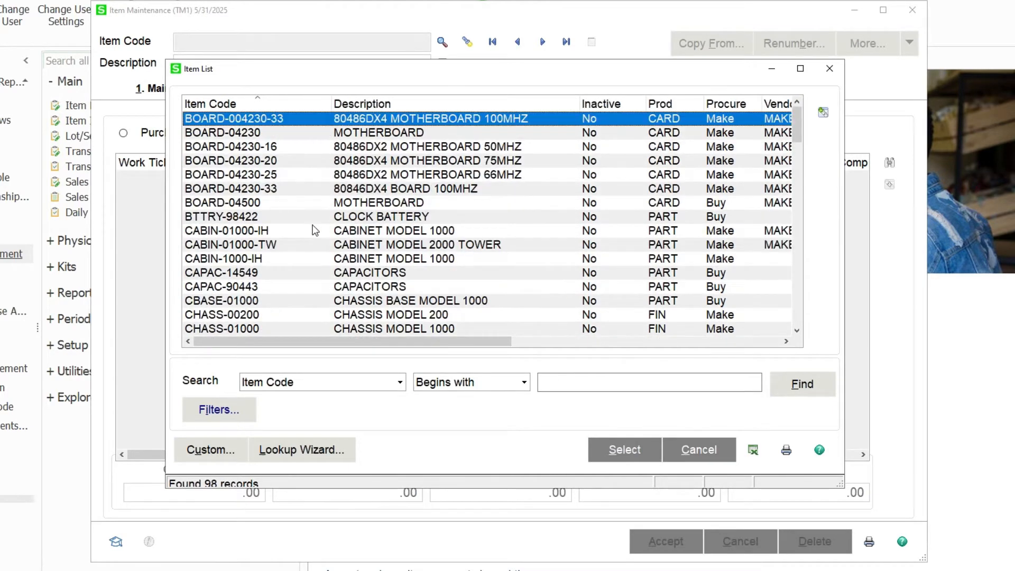
pyautogui.doubleClick(277, 236)
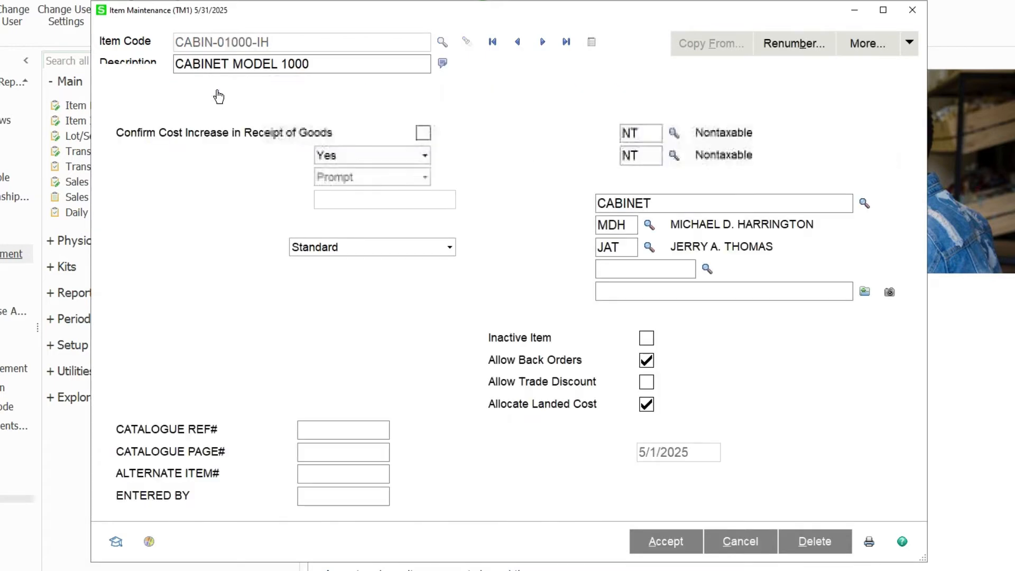
pyautogui.click(646, 415)
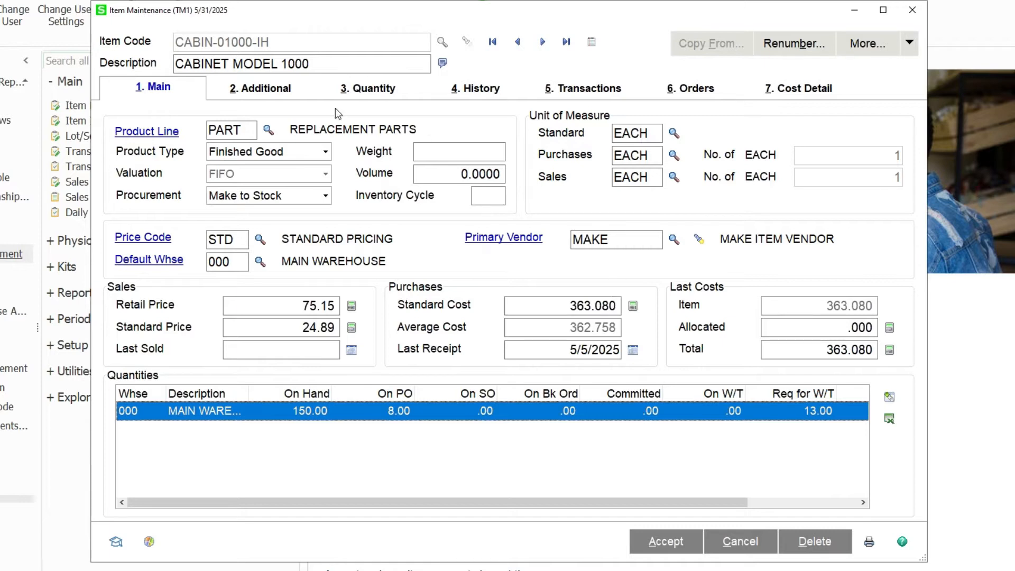
# - Look through the work ticket templates available for the cabinet item's Template No. field and close the list without choosing one
pyautogui.click(265, 94)
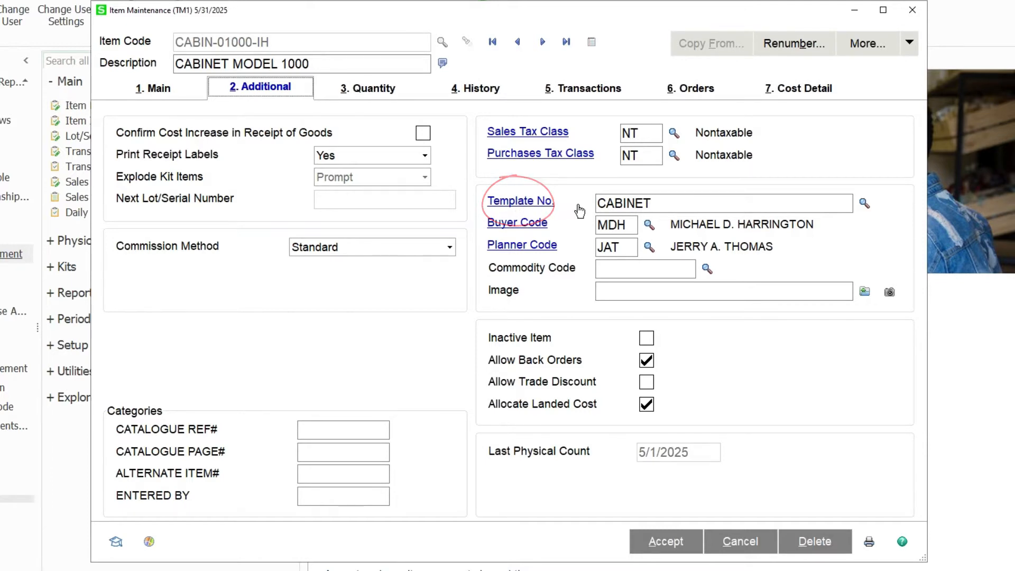
pyautogui.click(865, 208)
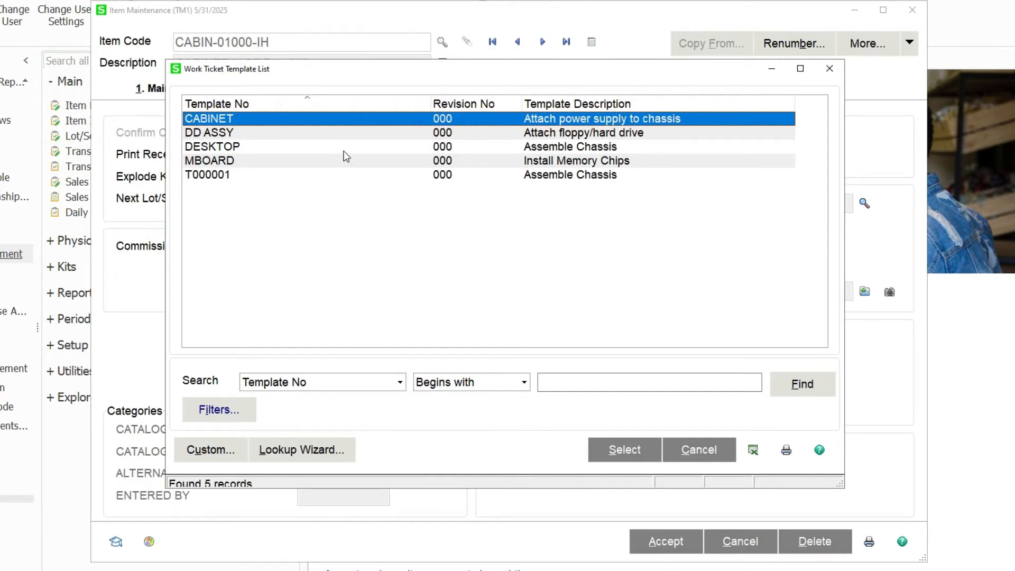
pyautogui.click(682, 453)
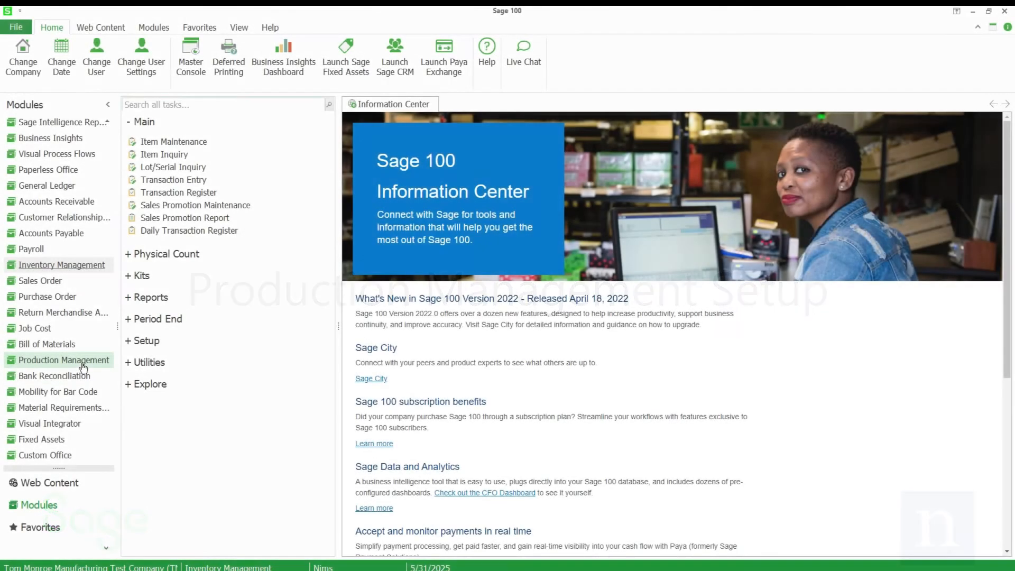
# - Open Production Management Options from the Production Management module's setup tasks
pyautogui.click(84, 365)
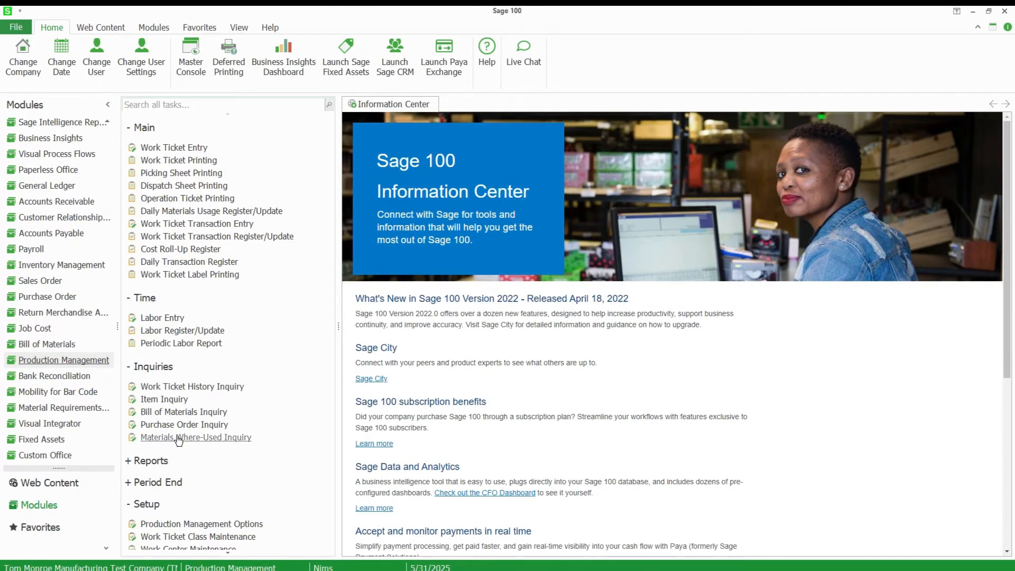
pyautogui.scroll(-3, 211, 455)
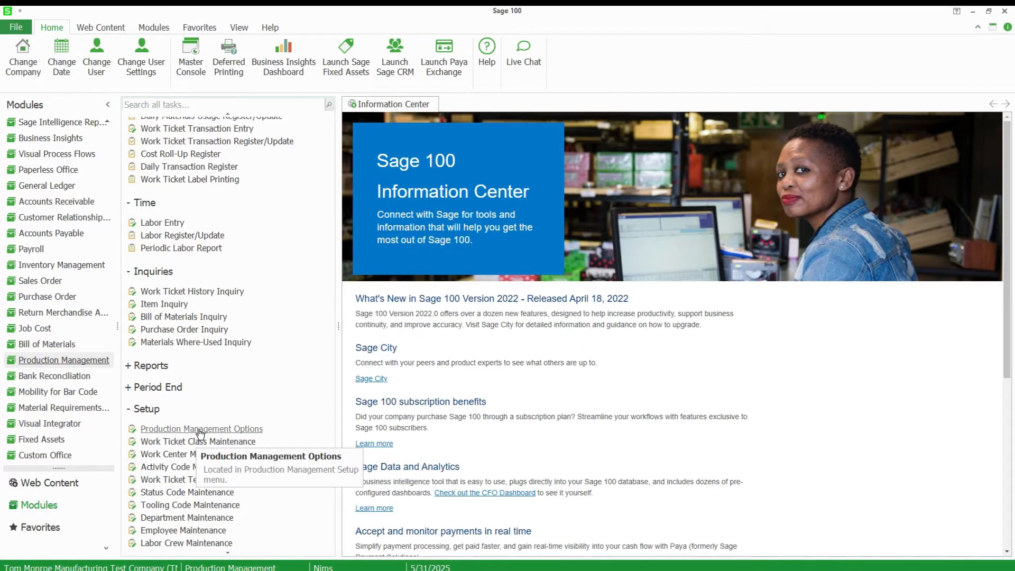
pyautogui.click(197, 435)
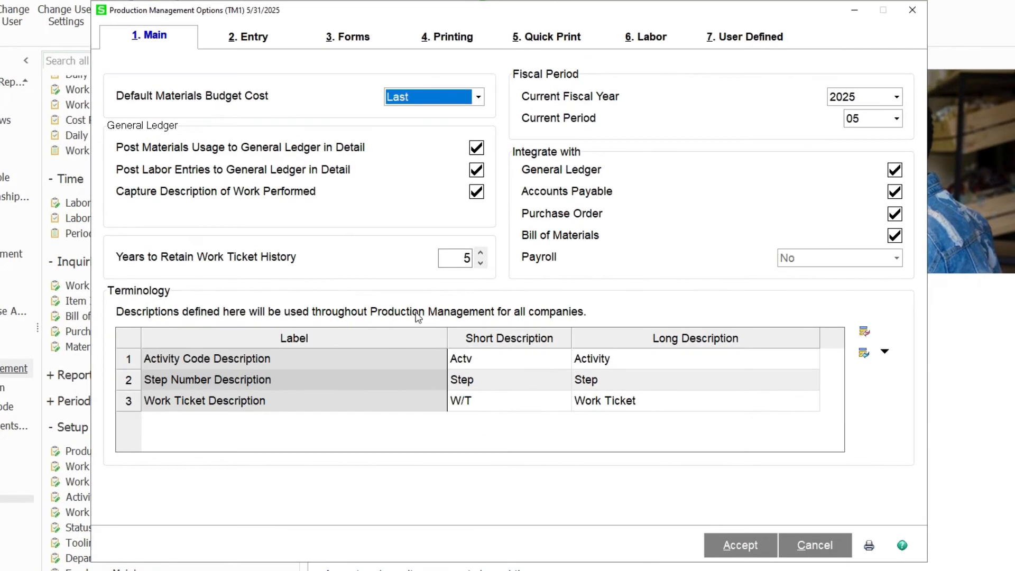
# - Set the years to retain work ticket history to 99 and check the current fiscal year setting
pyautogui.click(454, 258)
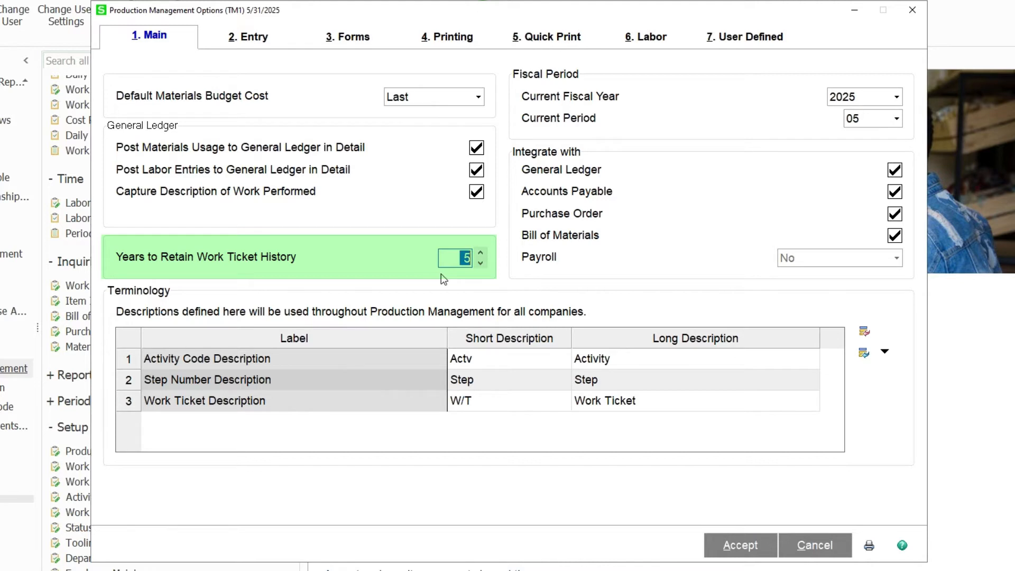
pyautogui.write('99')
pyautogui.click(858, 97)
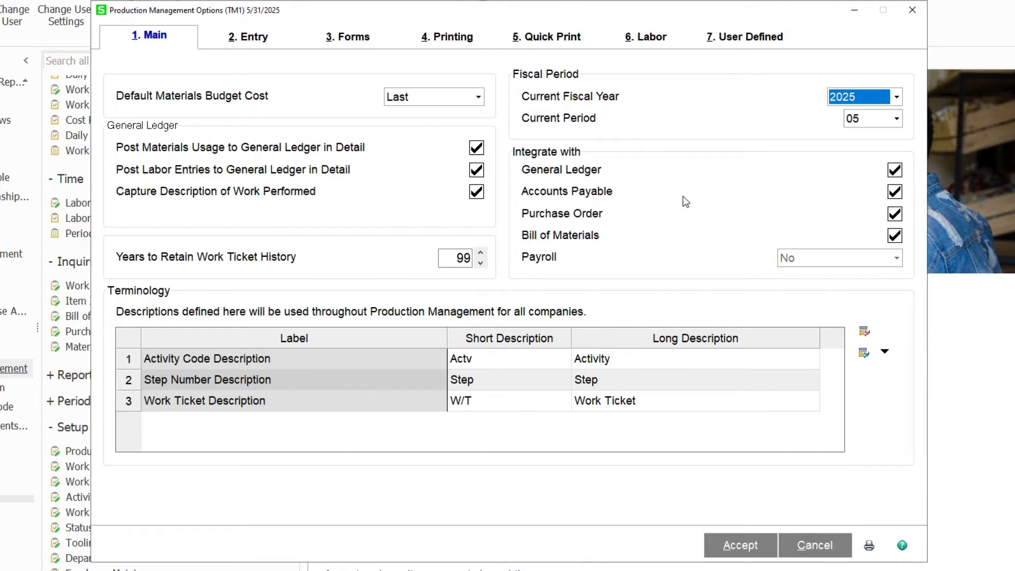
# - Review the work ticket entry options and the Inspection Status code class's type and description length, and accept the options
pyautogui.click(253, 44)
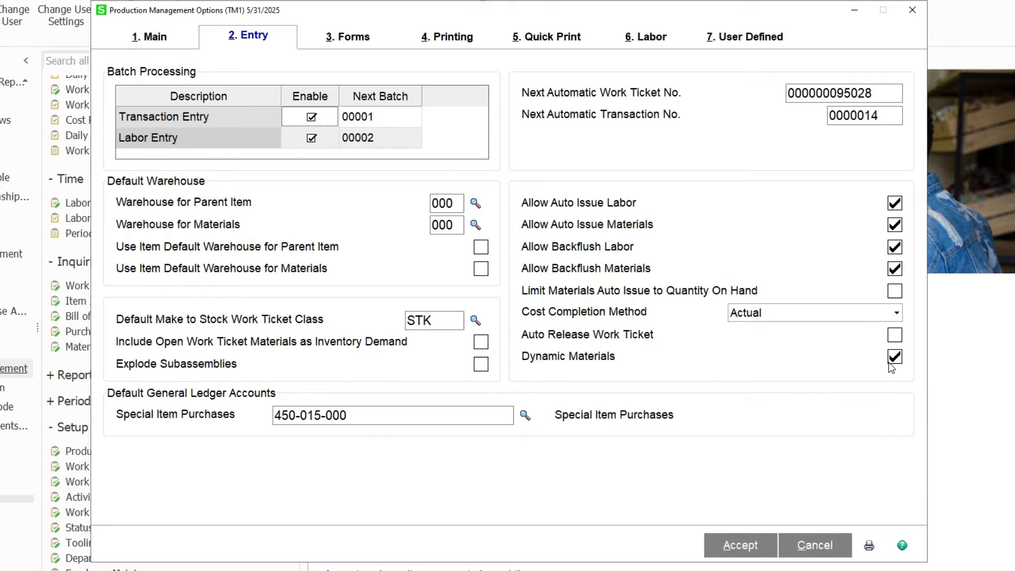
pyautogui.click(731, 44)
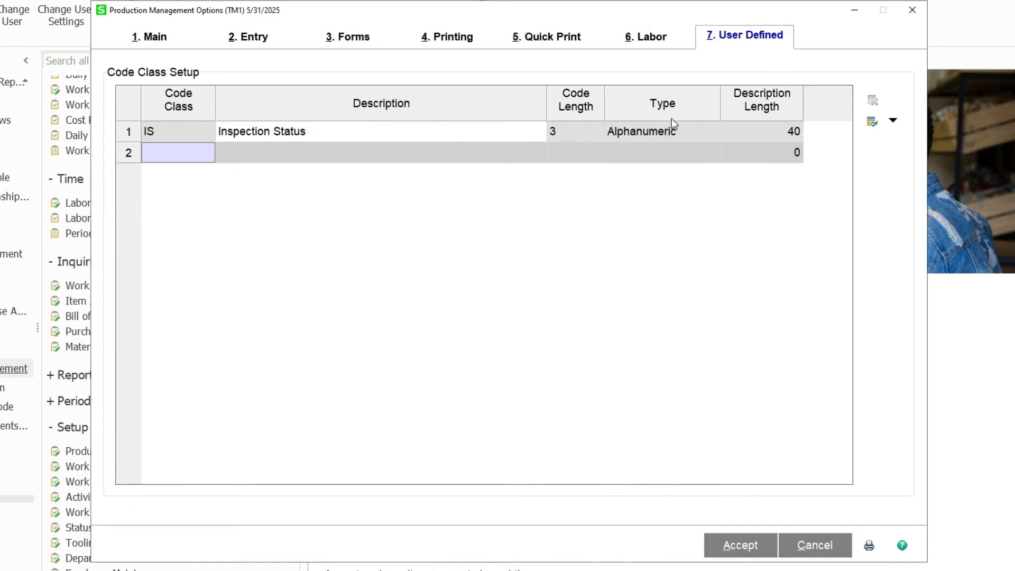
pyautogui.click(668, 132)
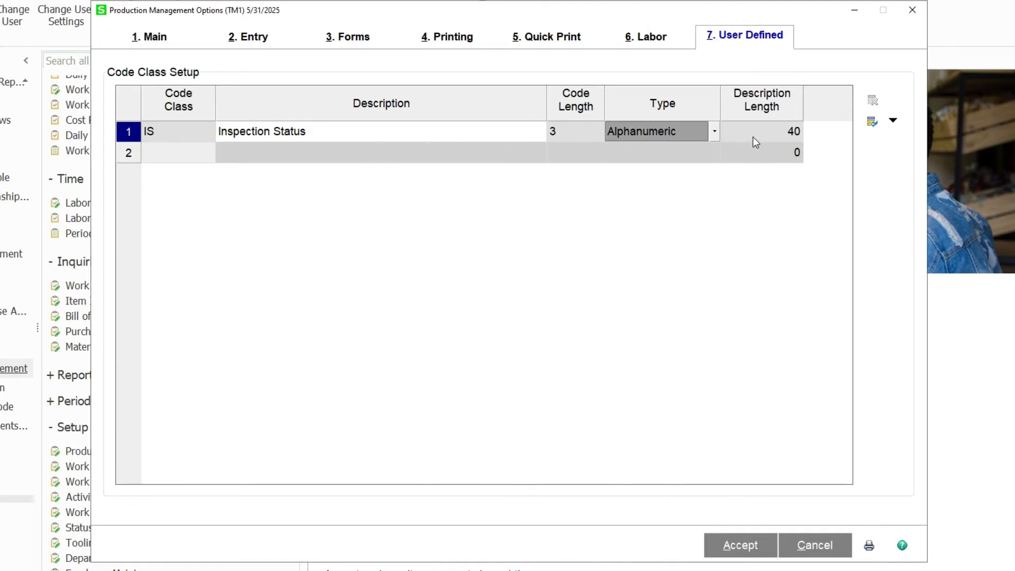
pyautogui.click(753, 136)
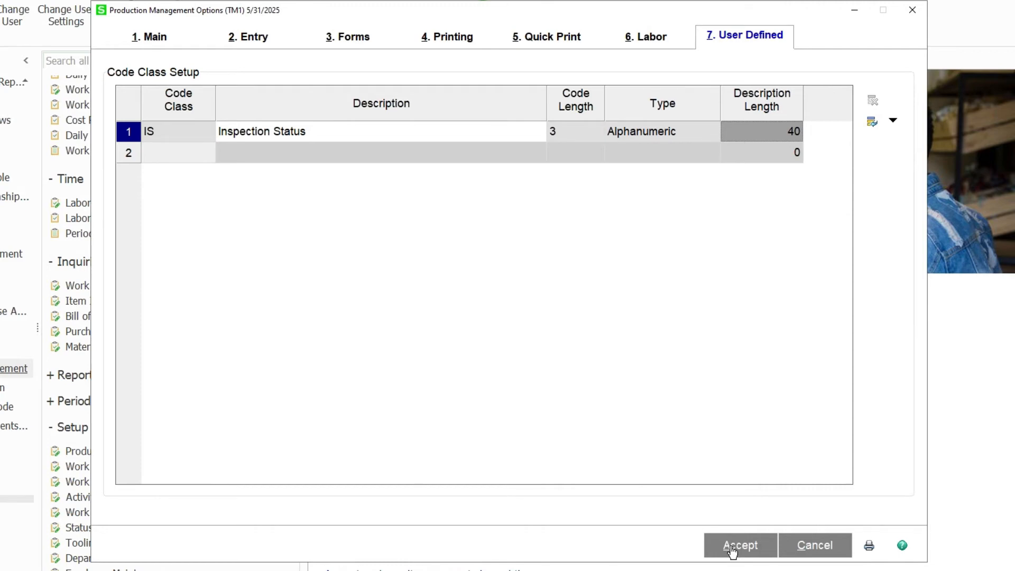
pyautogui.click(695, 502)
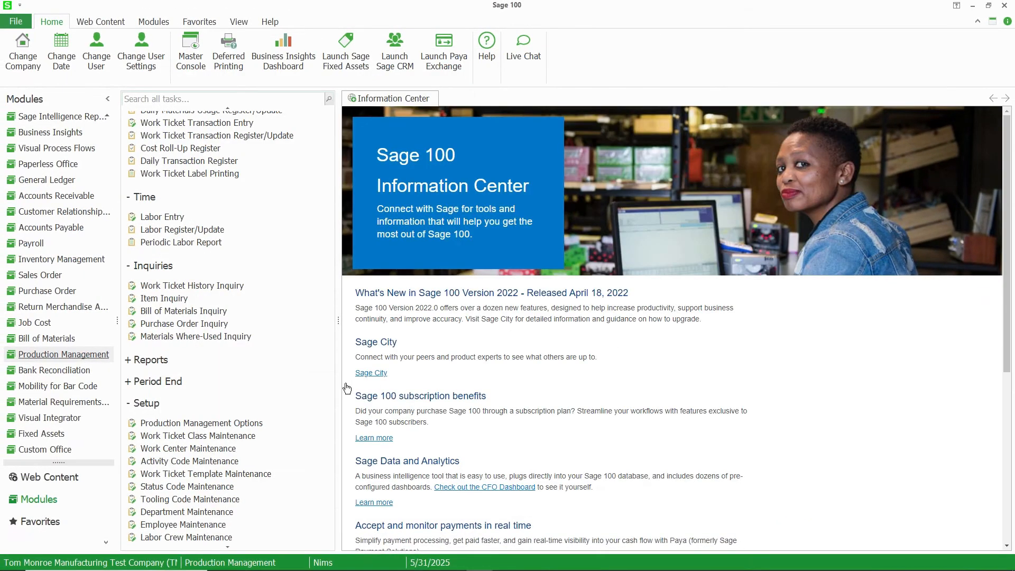
# - Open User Defined Info Codes Maintenance and load the IS Inspection Status code class to review its codes
pyautogui.scroll(-3, 279, 399)
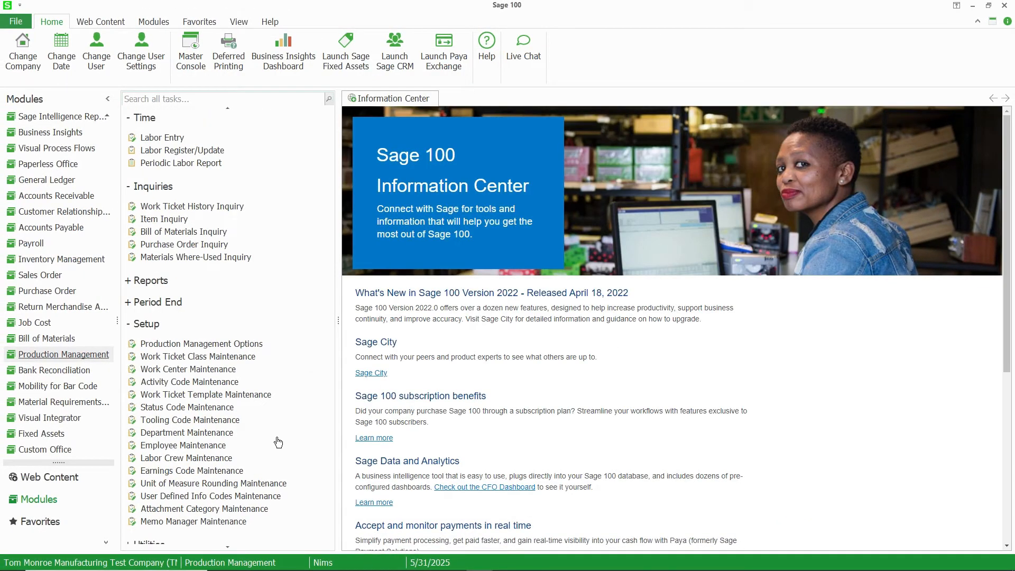
pyautogui.click(190, 500)
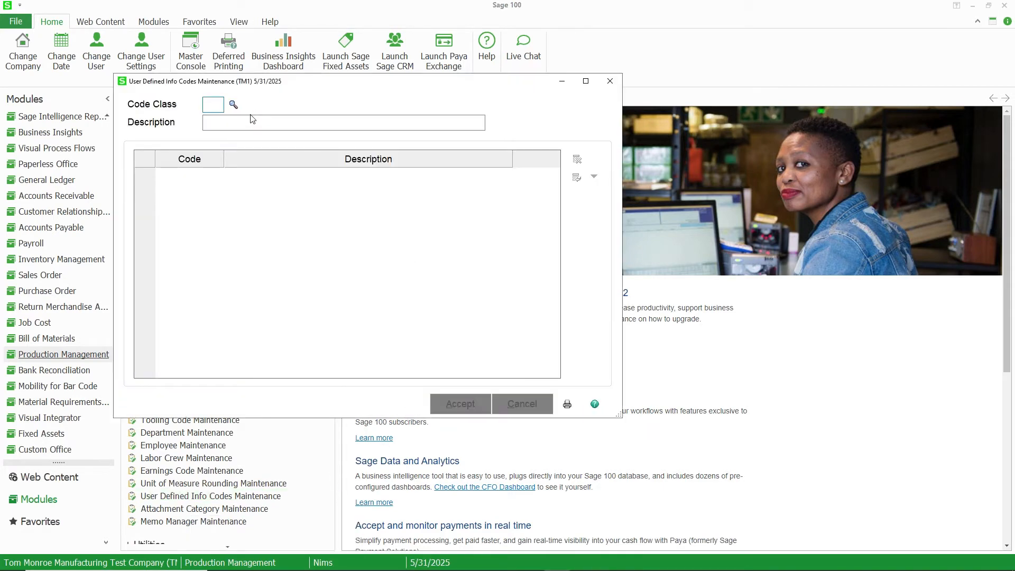
pyautogui.click(234, 106)
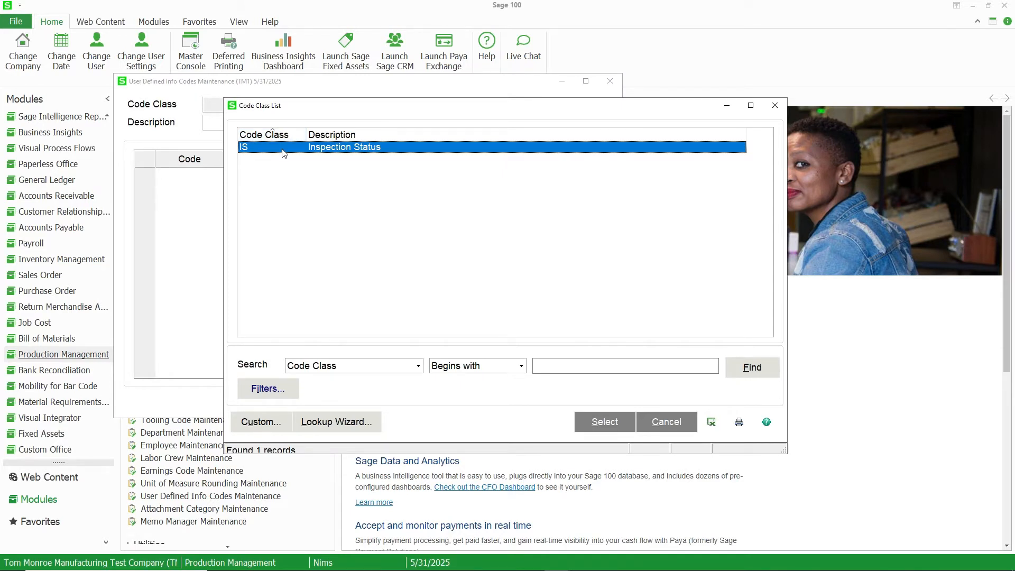
pyautogui.doubleClick(281, 148)
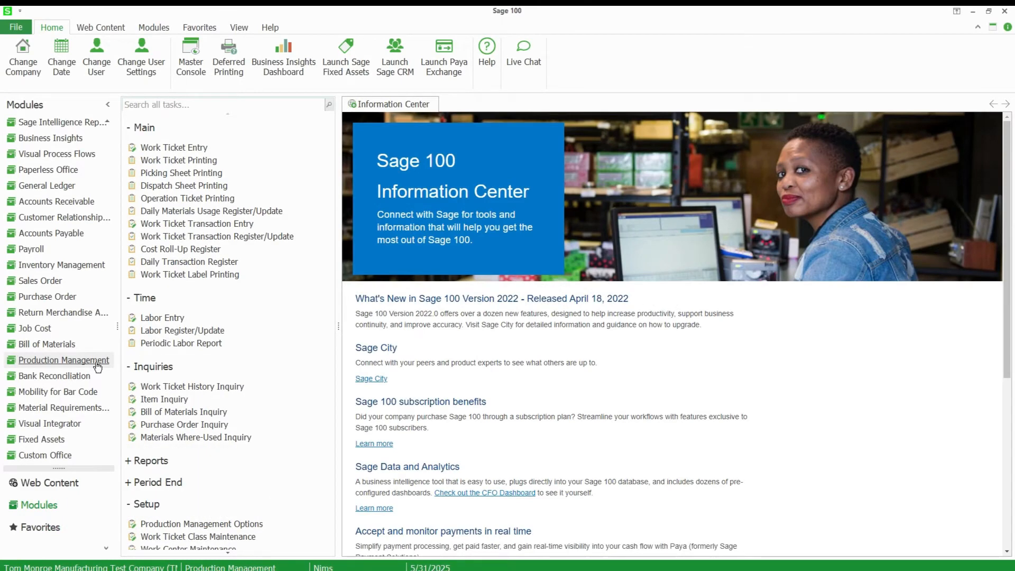
# - Open Work Ticket Entry from the Production Management module's main tasks
pyautogui.click(178, 153)
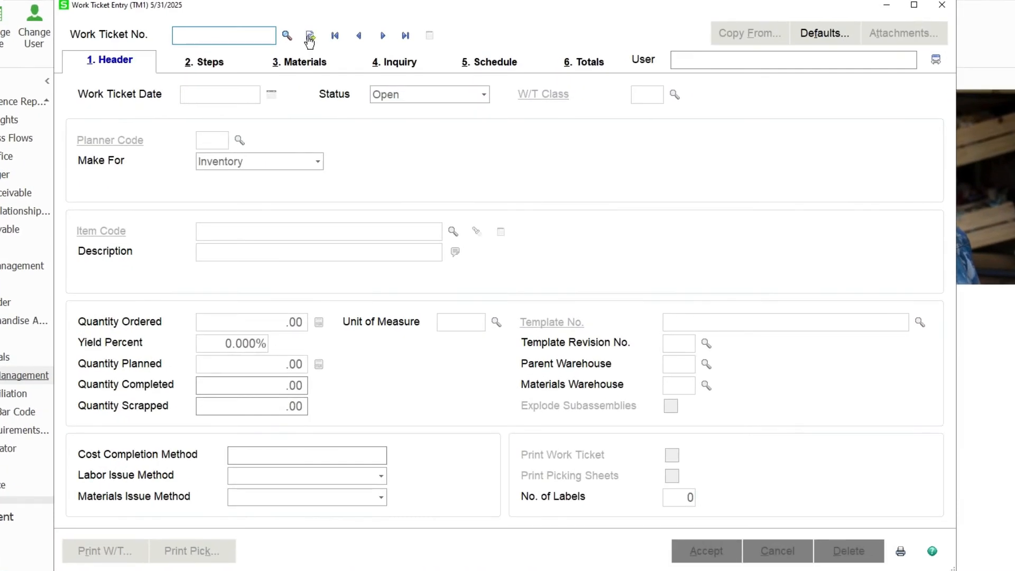
# - Start a new work ticket for item DSKTP-00200, accepting its item text, and cancel the entry
pyautogui.click(310, 37)
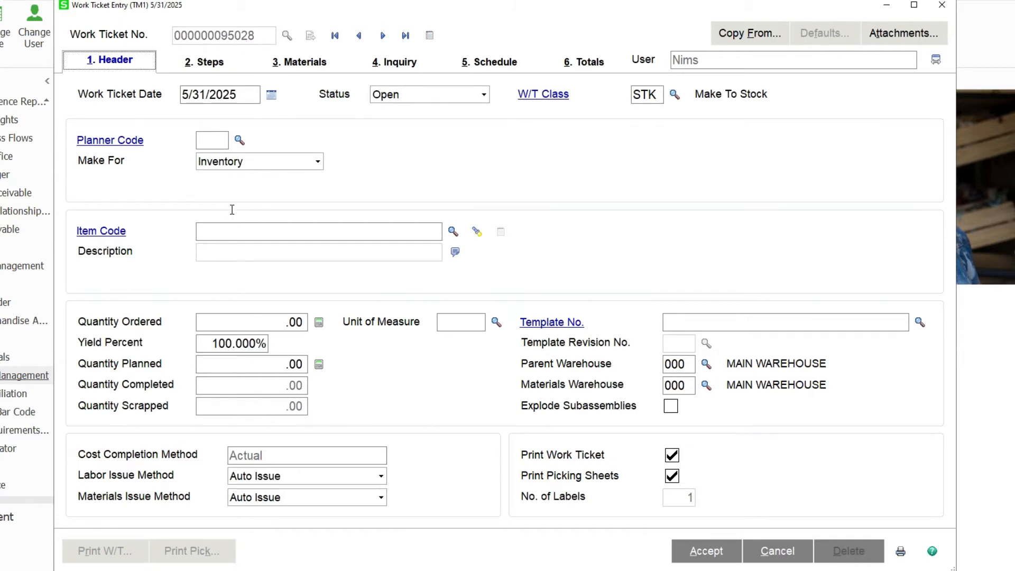
pyautogui.click(243, 232)
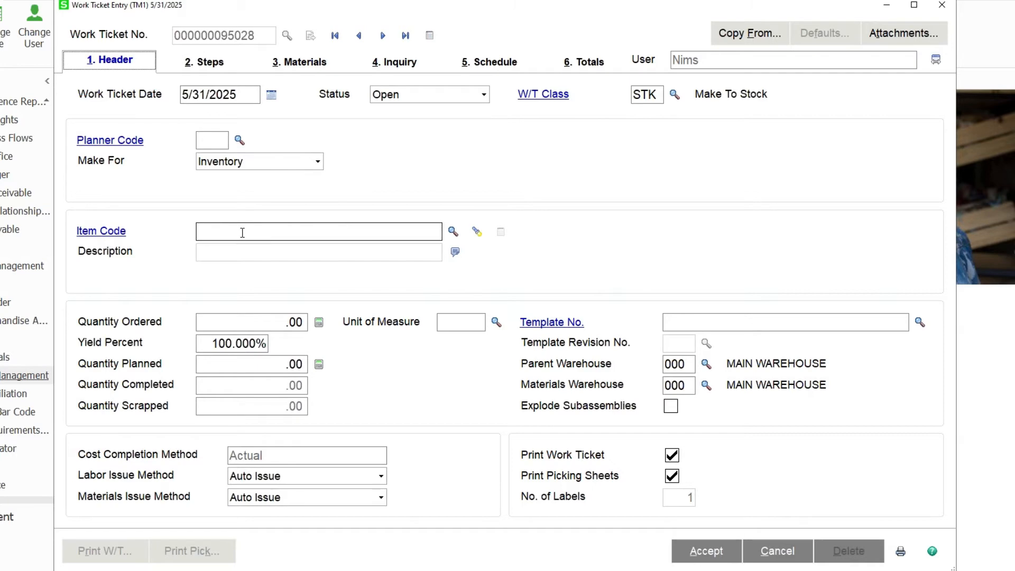
pyautogui.click(452, 232)
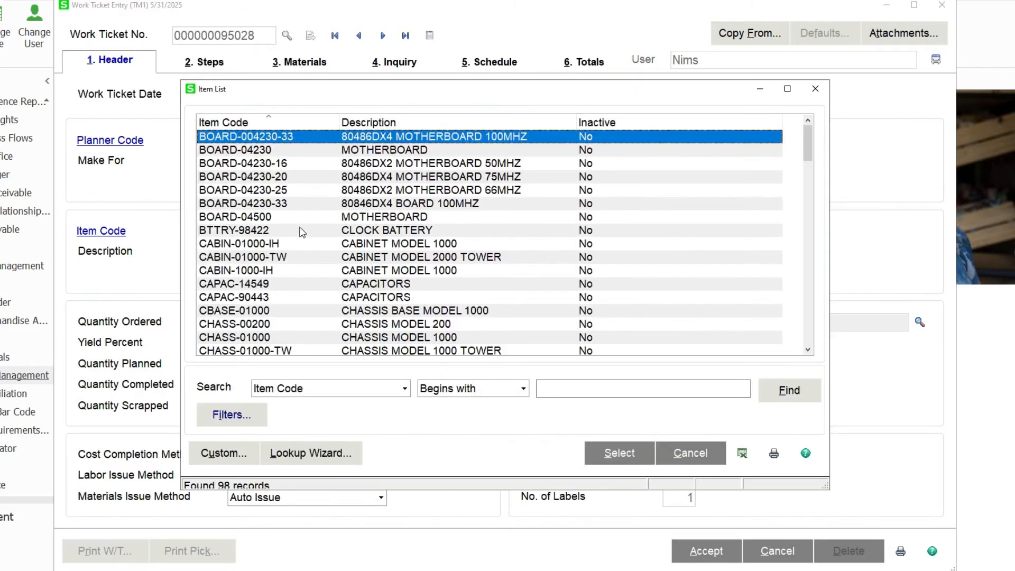
pyautogui.scroll(-10, 296, 247)
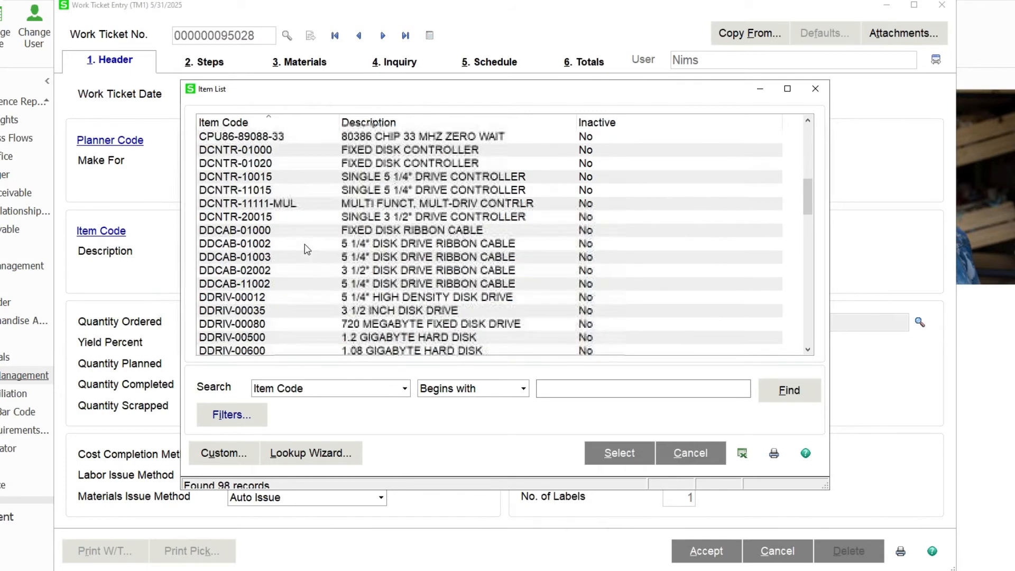
pyautogui.scroll(-2, 296, 251)
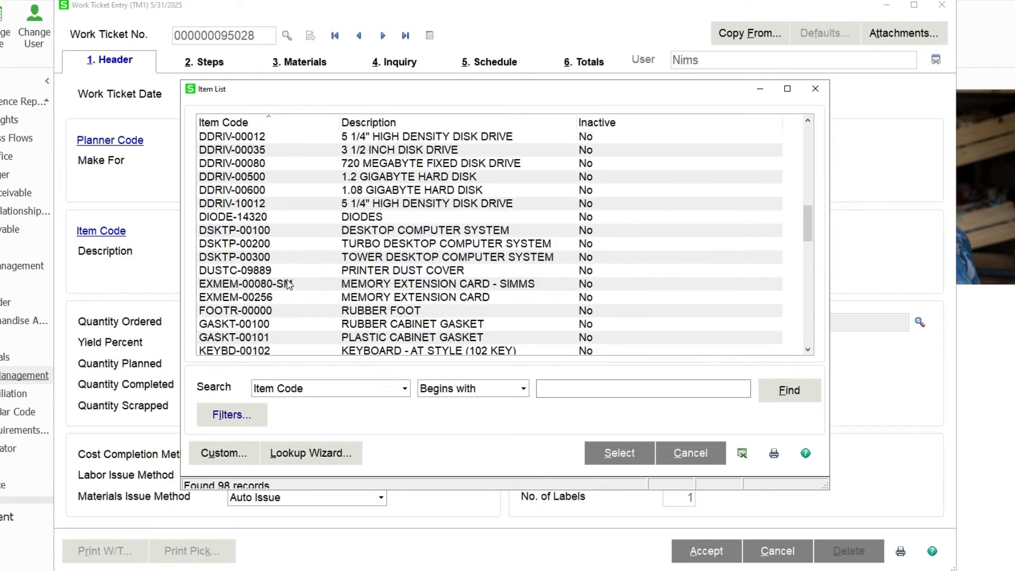
pyautogui.doubleClick(283, 249)
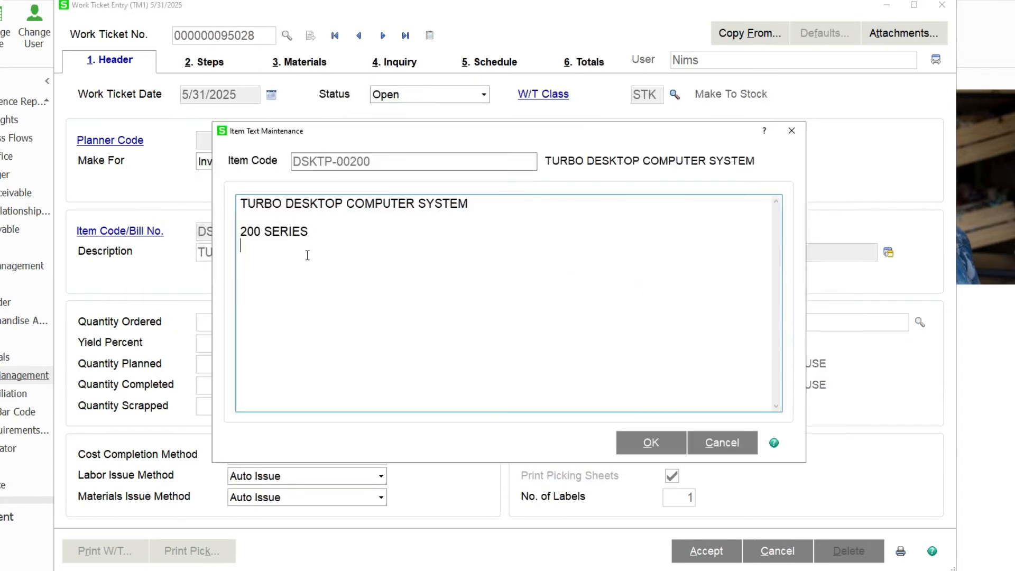
pyautogui.click(635, 446)
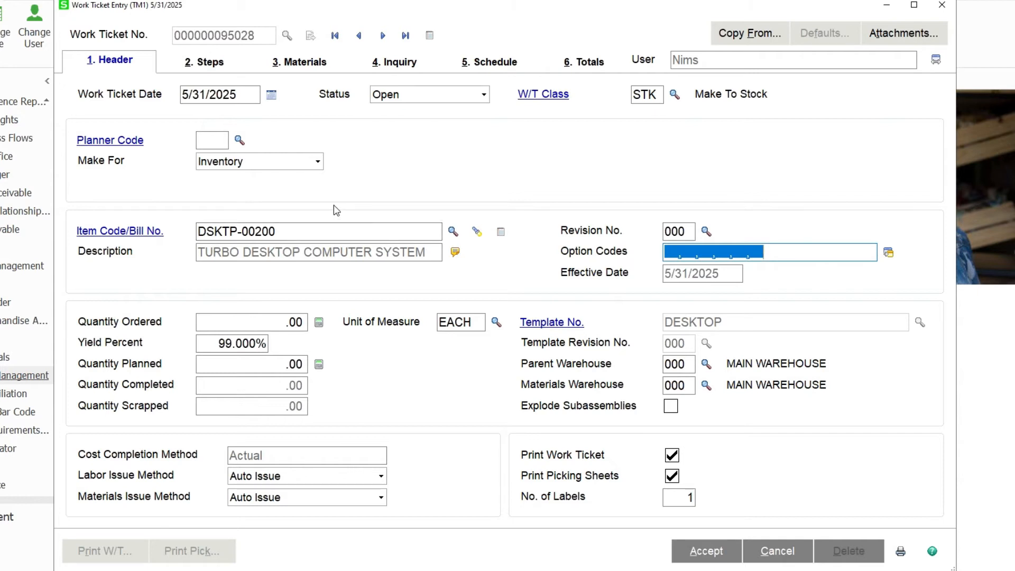
pyautogui.click(770, 553)
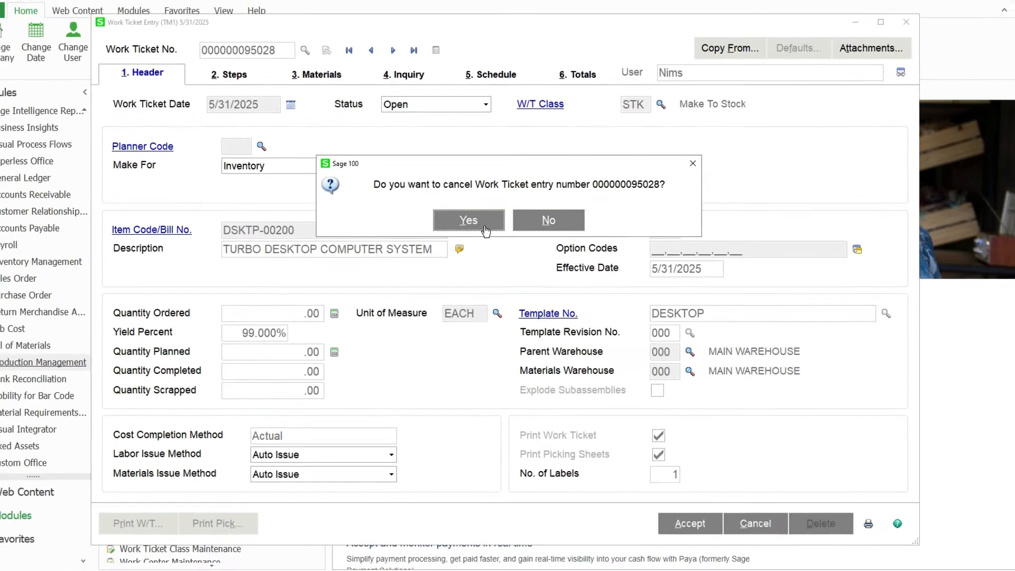
pyautogui.click(485, 229)
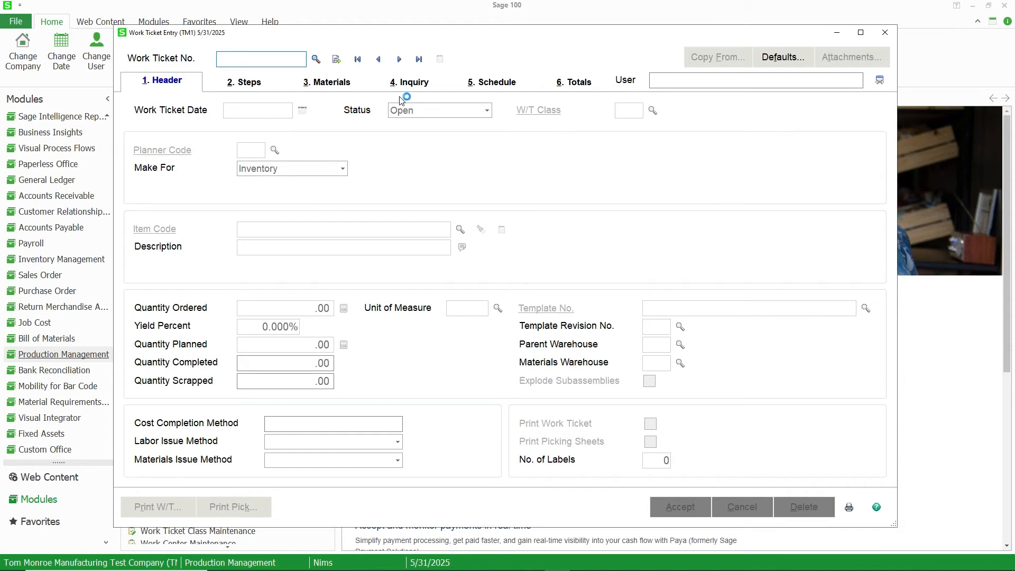
# - Browse to the existing estimate work ticket for DSKTP-00200 and review its EXPIRE memo in the display and in memo maintenance
pyautogui.click(399, 59)
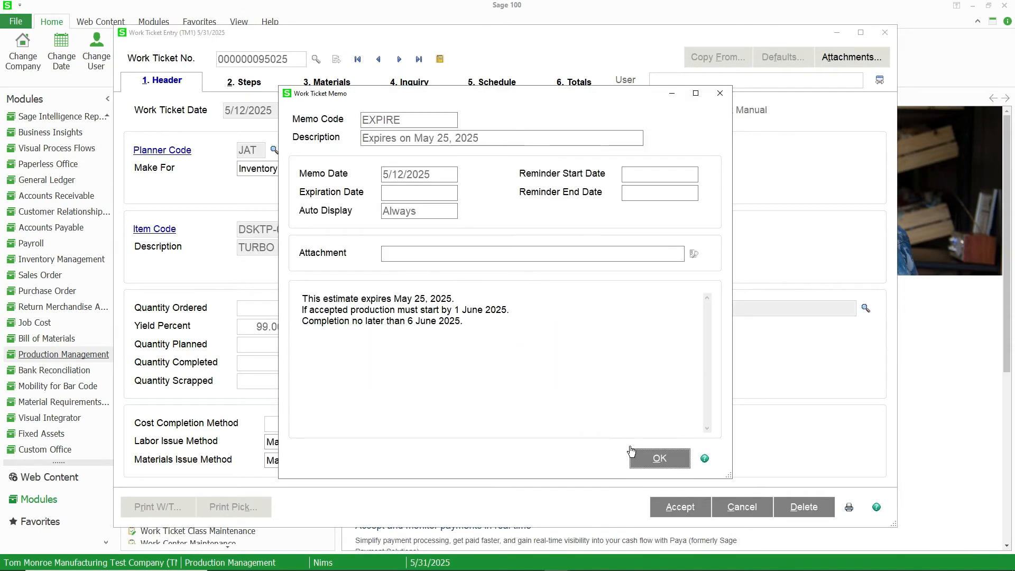
pyautogui.click(634, 459)
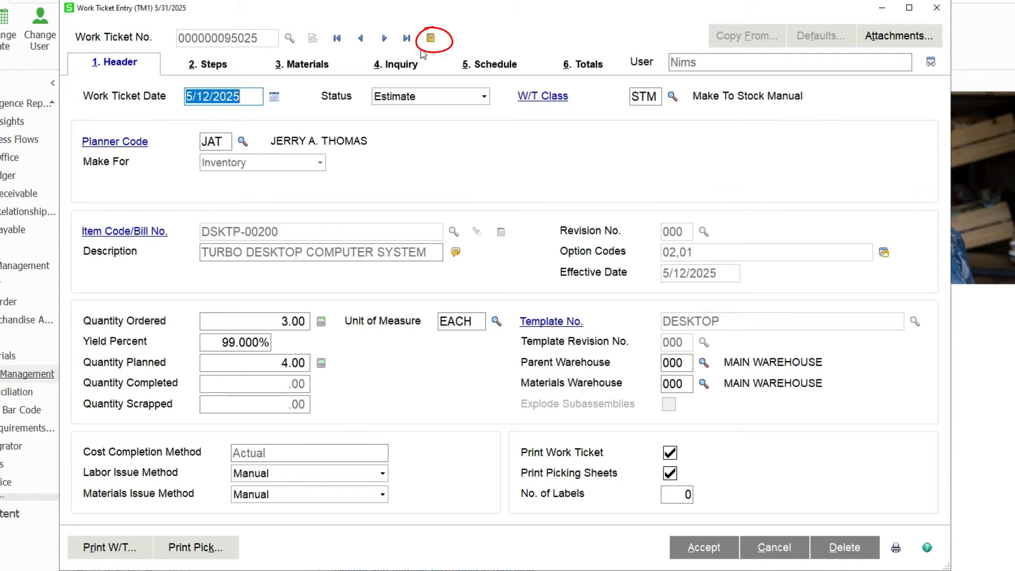
pyautogui.click(430, 39)
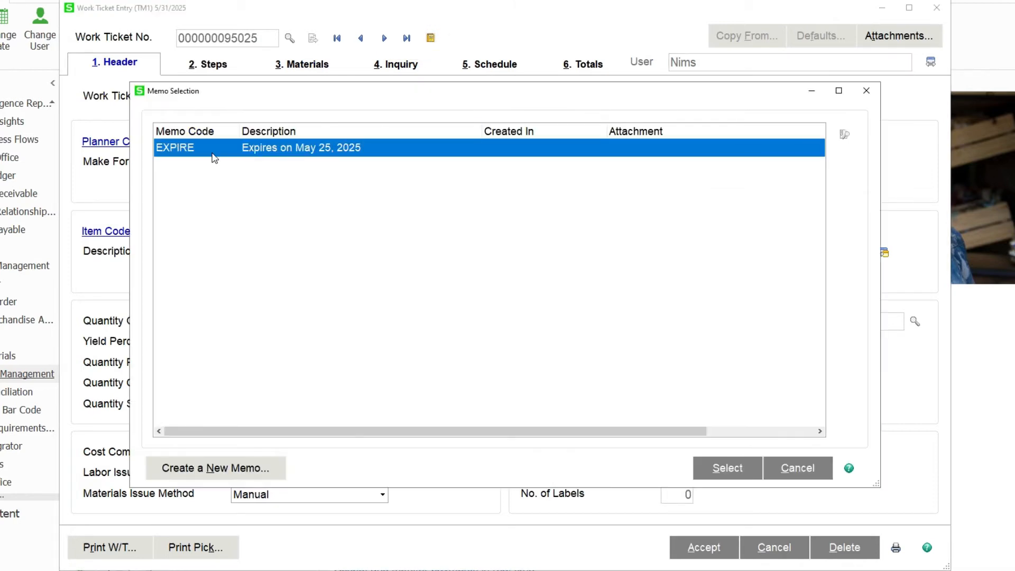
pyautogui.click(704, 470)
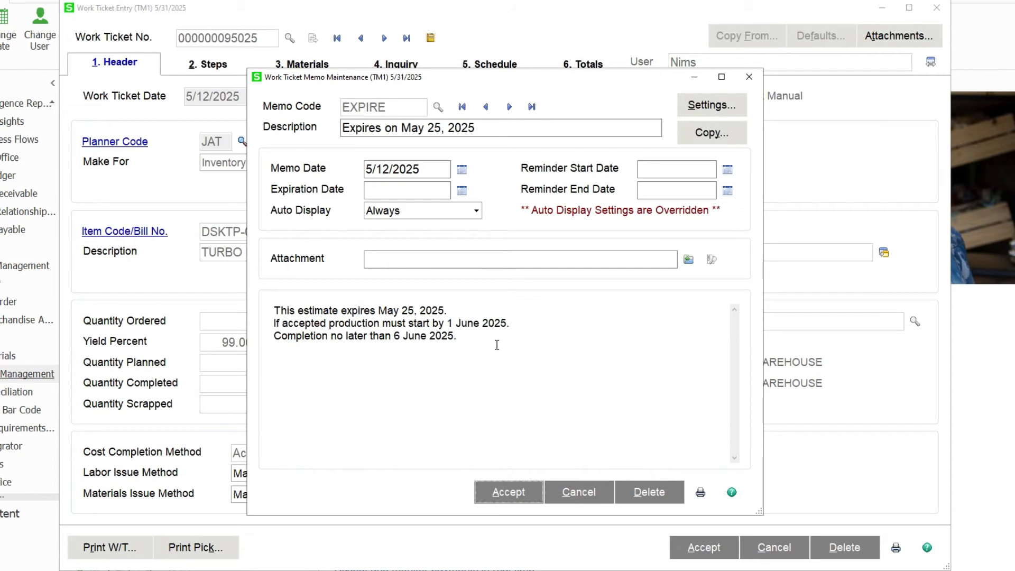
pyautogui.click(508, 492)
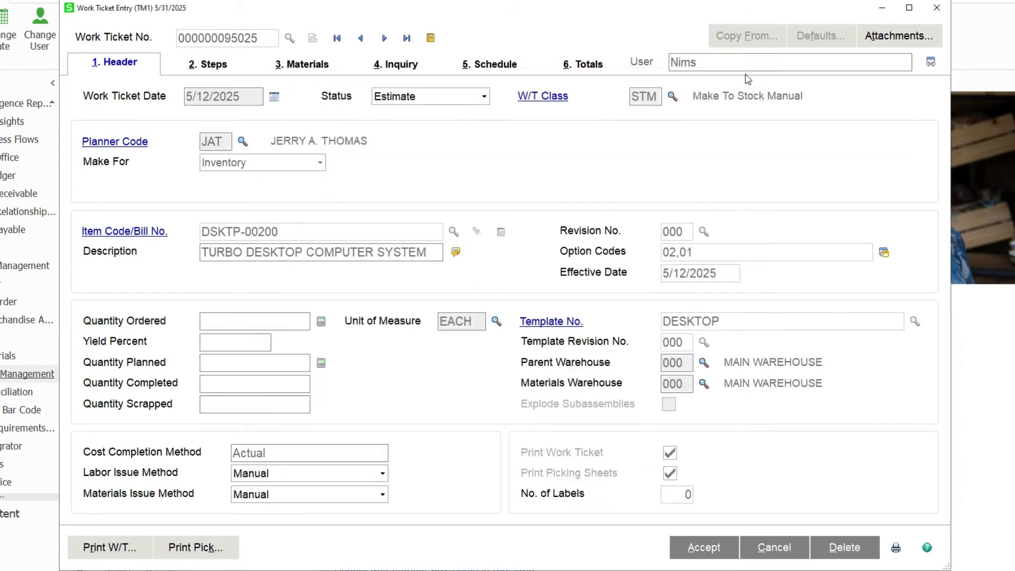
# - Check the Labor Issue Method and Materials Issue Method choices on the work ticket header, keeping both at Manual
pyautogui.click(299, 475)
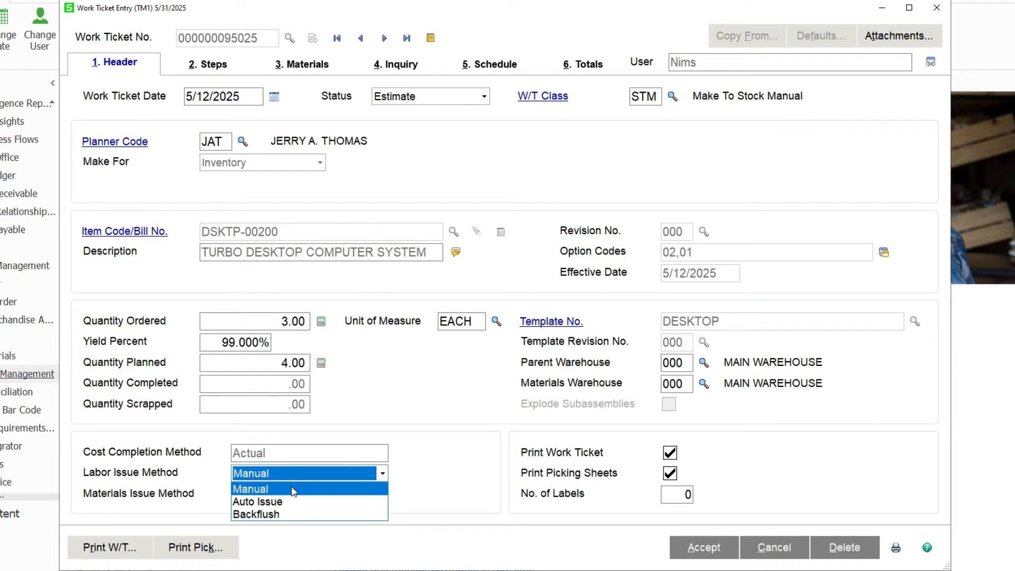
pyautogui.click(294, 491)
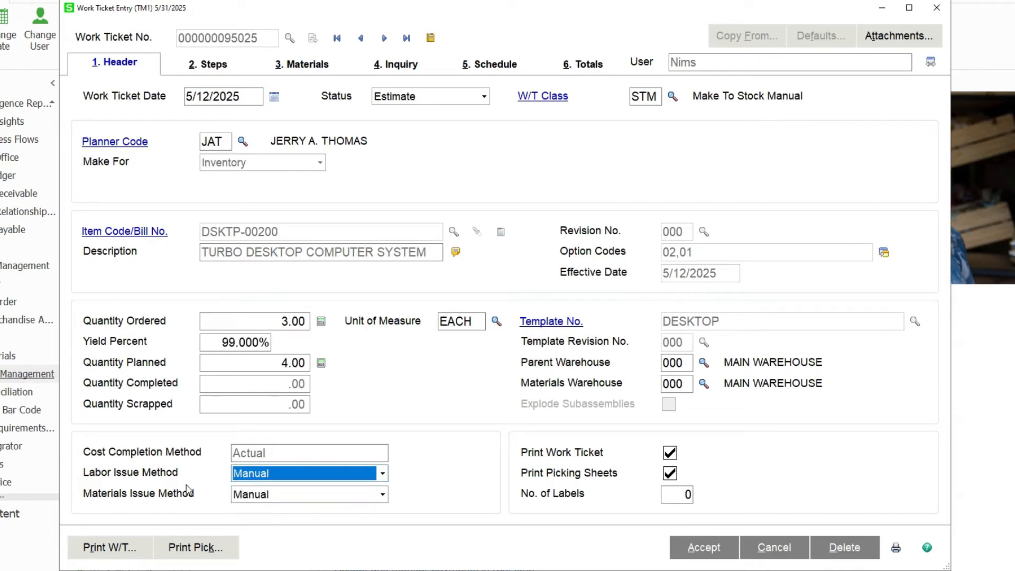
pyautogui.click(284, 502)
pyautogui.click(286, 501)
pyautogui.click(284, 511)
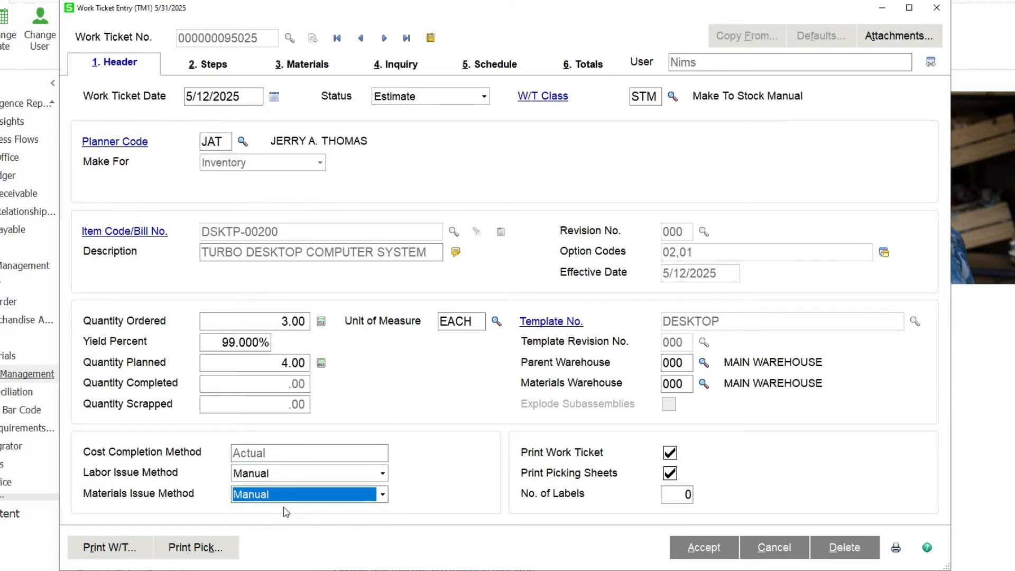
# - Look through the categories available for a new work ticket attachment and close the attachments without adding one
pyautogui.click(896, 38)
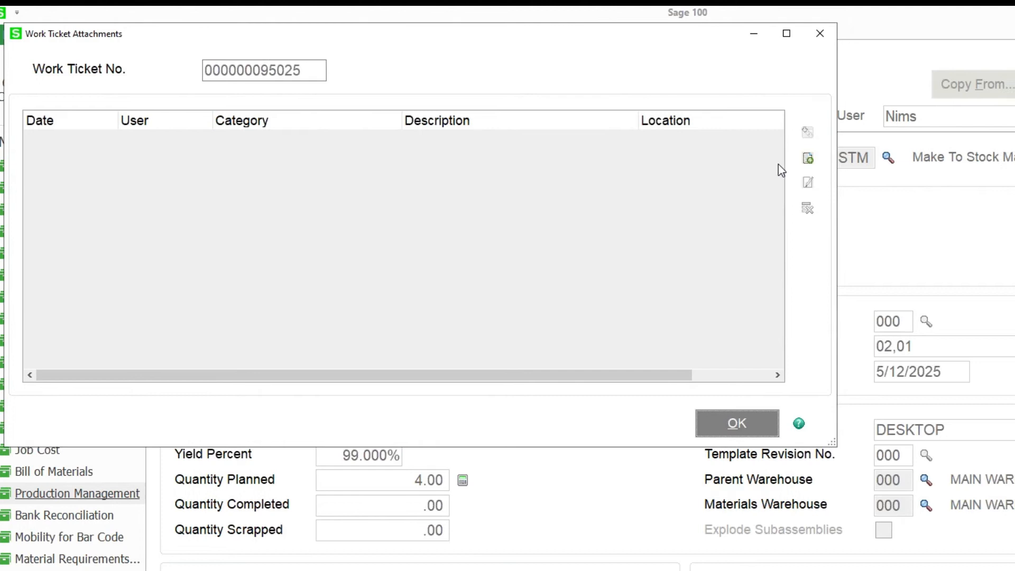
pyautogui.click(808, 158)
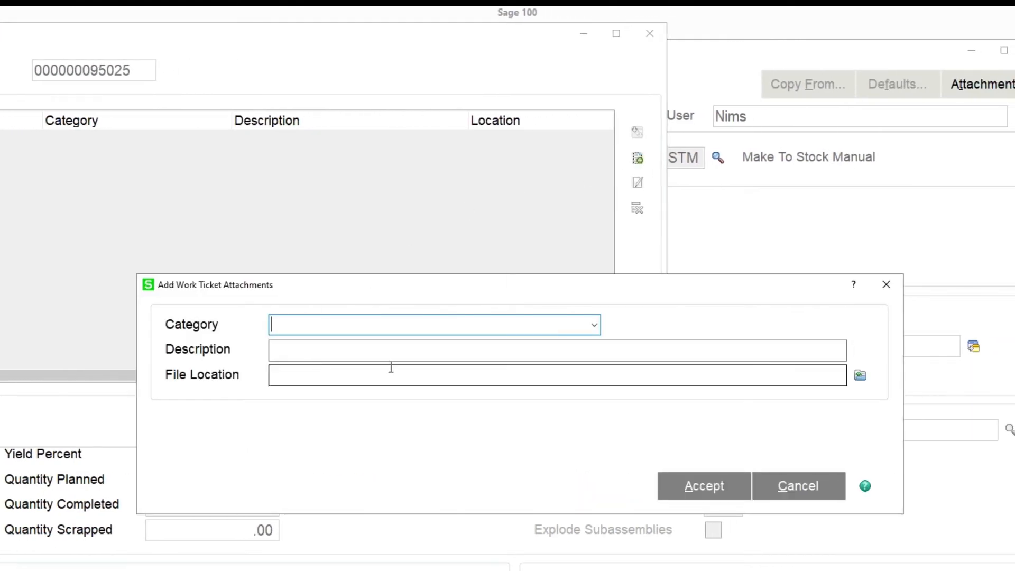
pyautogui.click(595, 325)
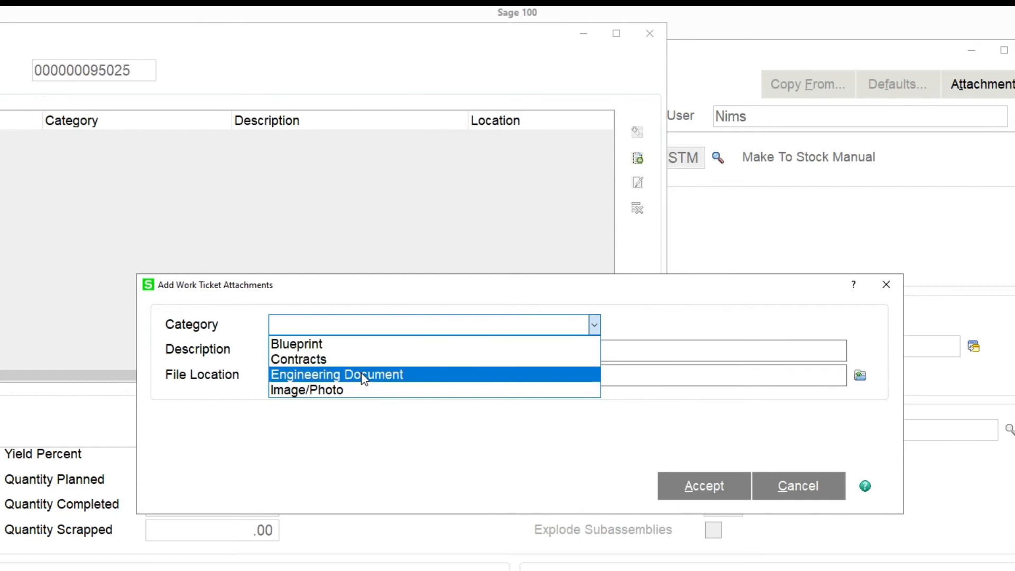
pyautogui.click(771, 486)
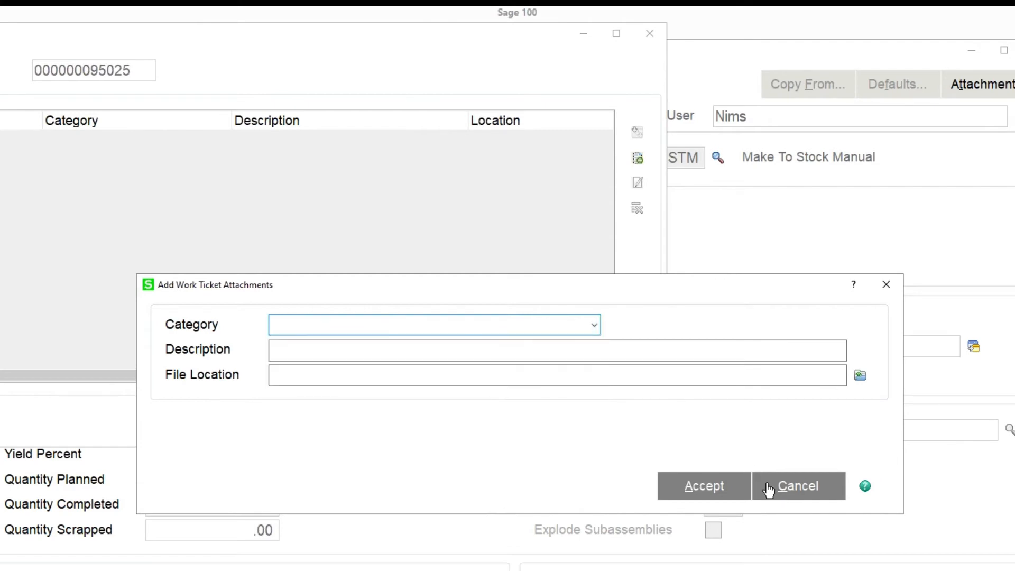
pyautogui.click(769, 486)
pyautogui.click(566, 422)
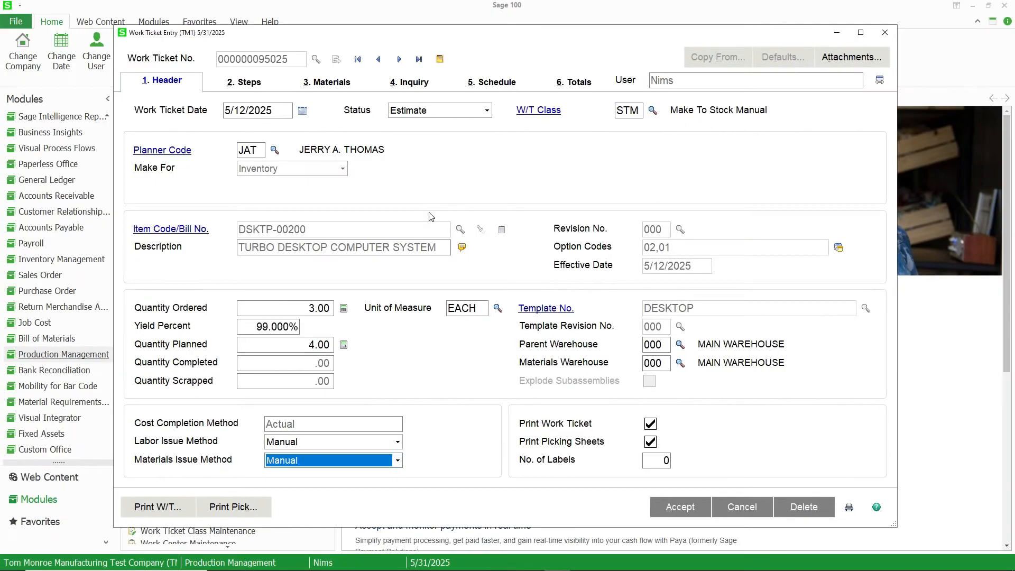
# - Review the work ticket's steps and the memo window for the Assemble Chassis step, and leave the ticket
pyautogui.click(252, 84)
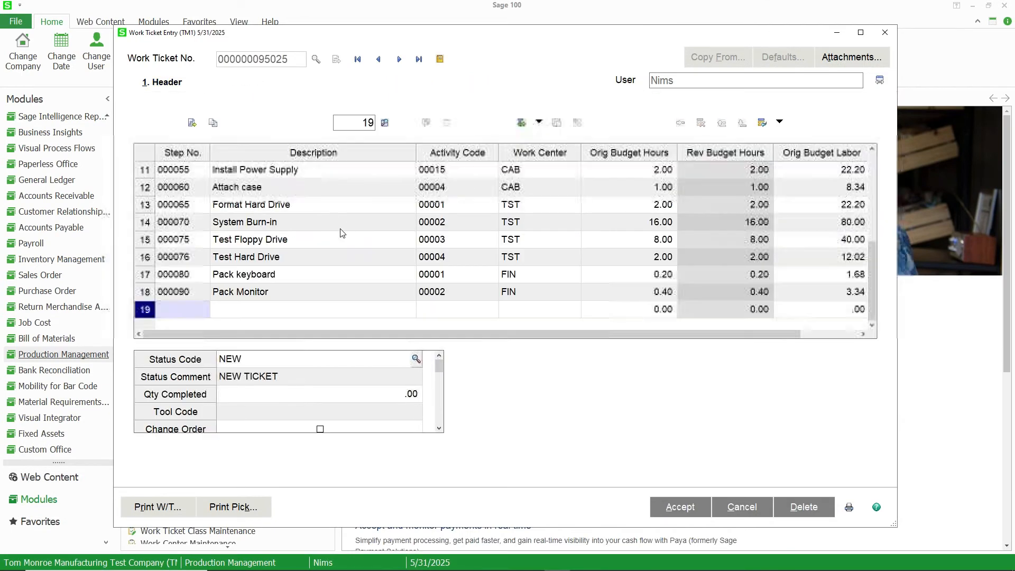
pyautogui.scroll(3, 316, 202)
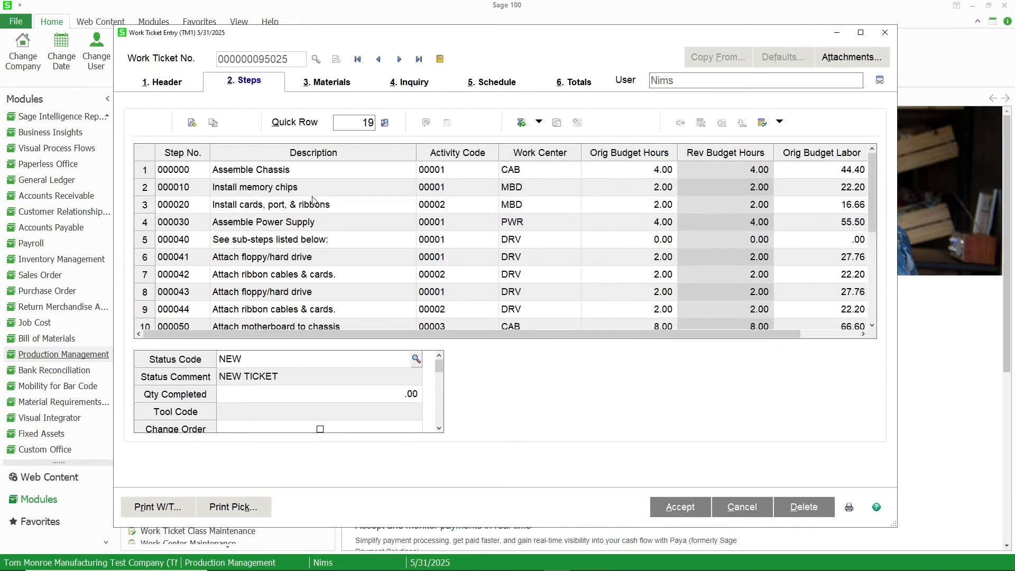
pyautogui.click(280, 176)
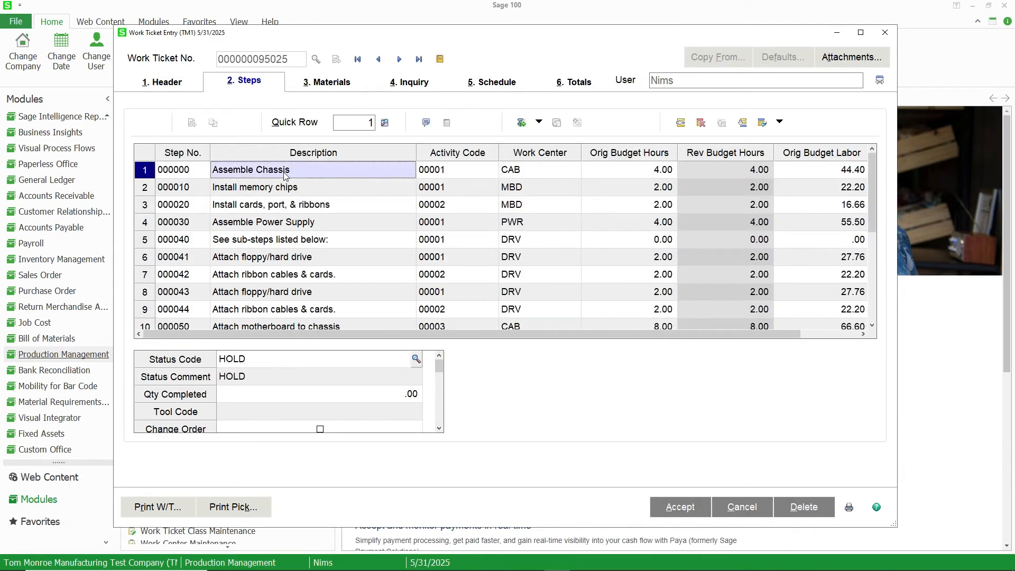
pyautogui.click(447, 126)
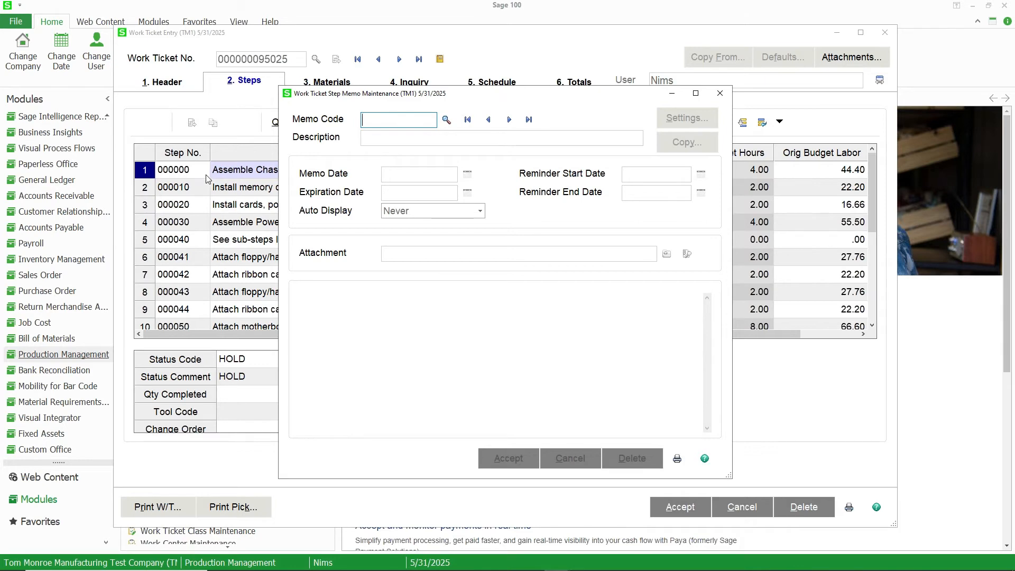
pyautogui.click(720, 93)
pyautogui.click(723, 505)
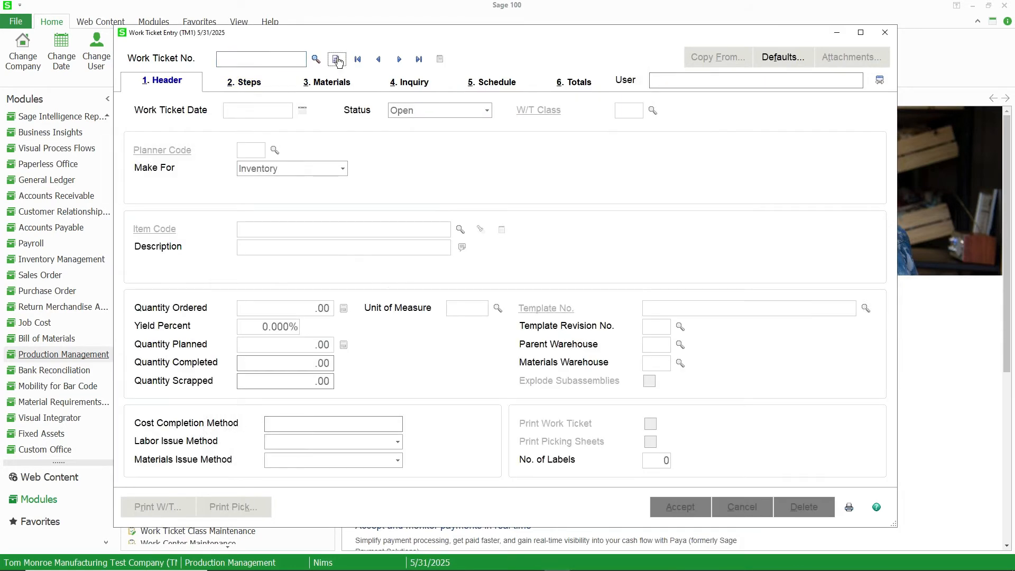
# - Start a new work ticket using the next available number and choose bill DSKTP-00100, DESKTOP COMPUTER SYSTEM, as its item
pyautogui.click(337, 59)
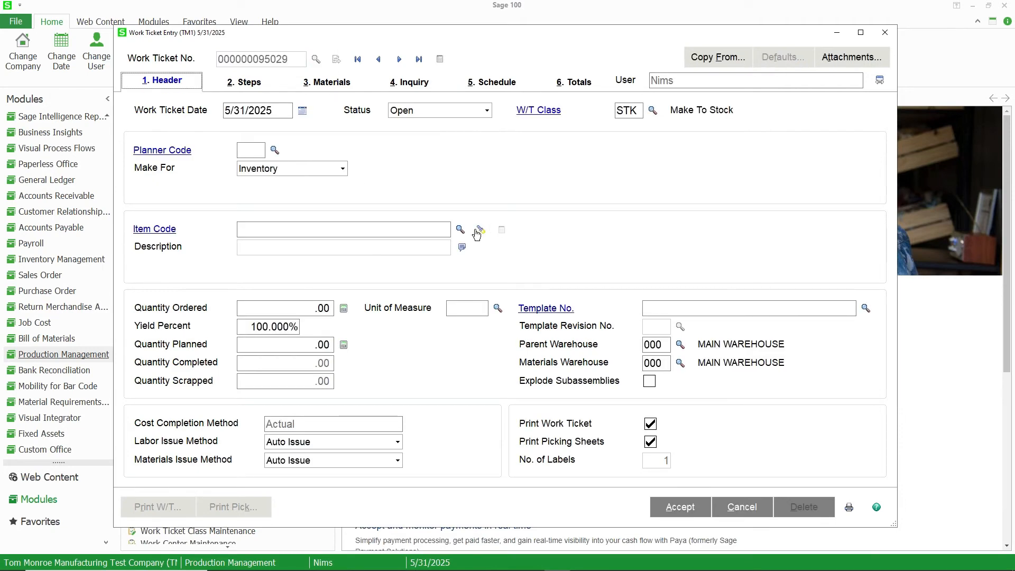
pyautogui.click(460, 229)
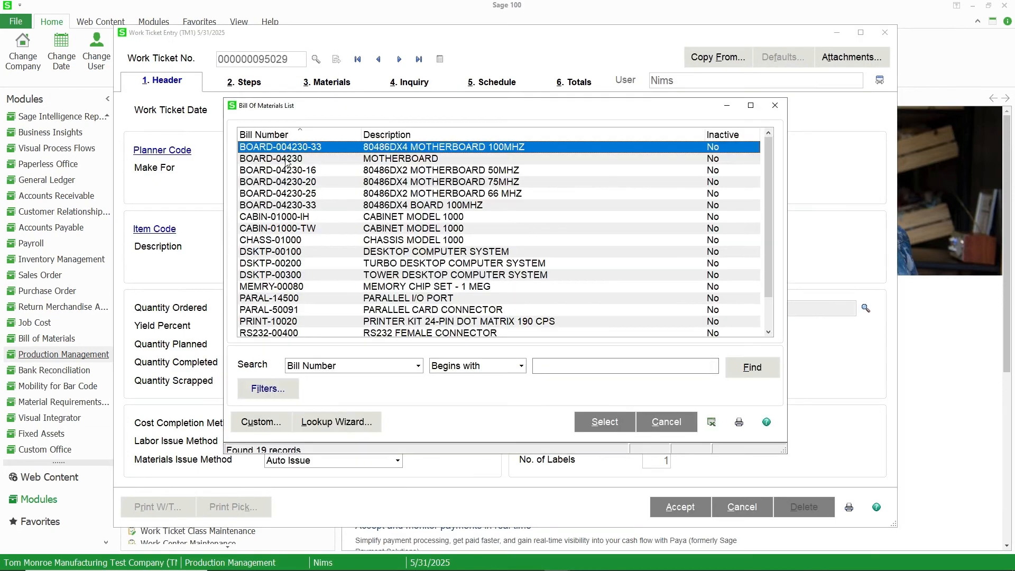
pyautogui.doubleClick(312, 252)
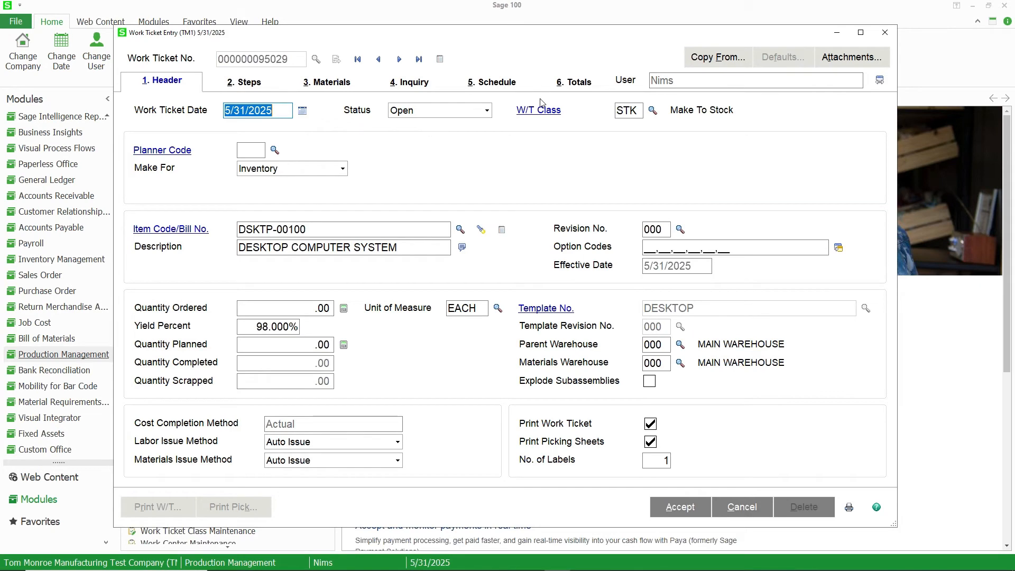
# - Look at the copy-from choices for the new work ticket
pyautogui.click(718, 57)
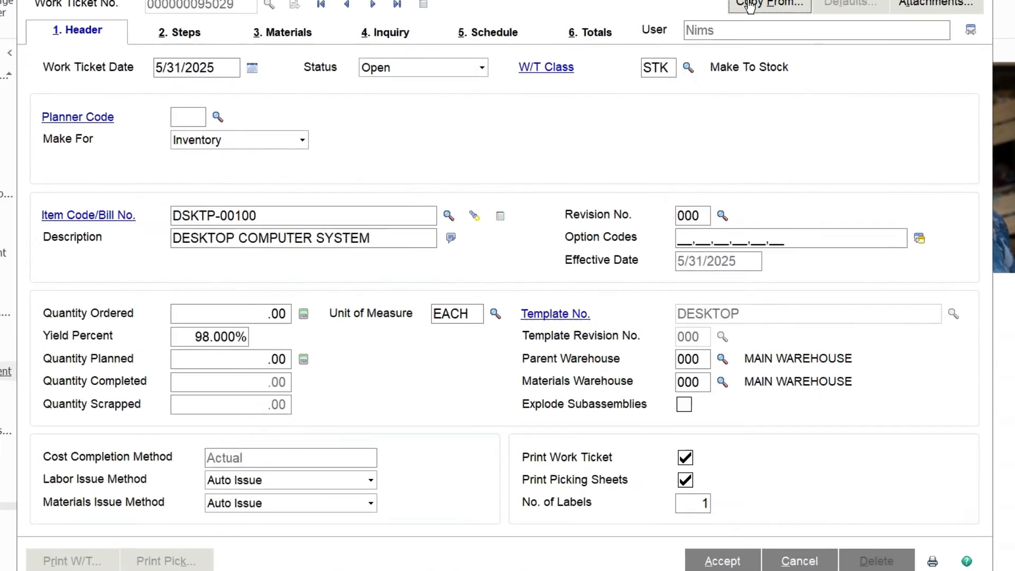
pyautogui.click(480, 191)
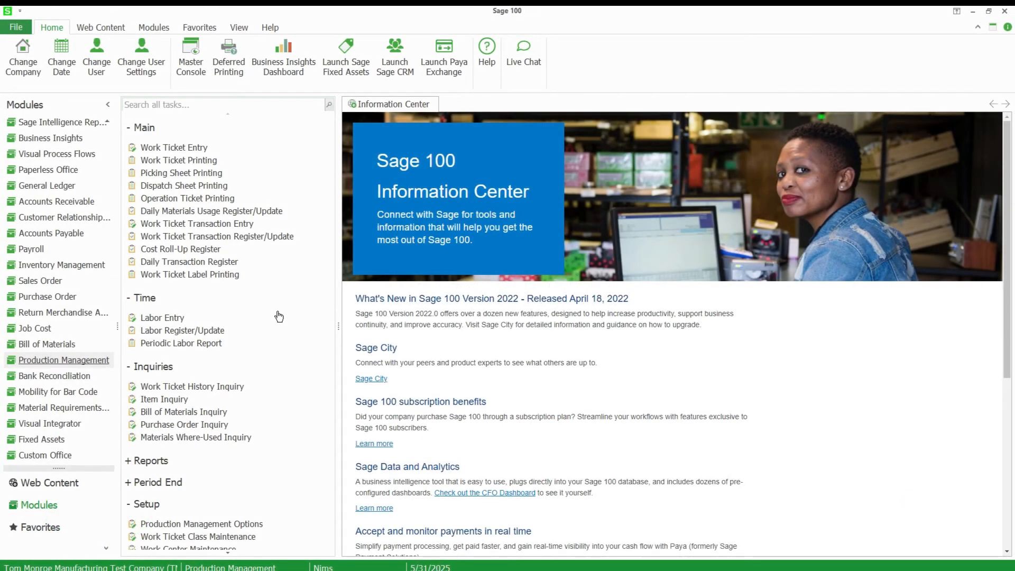
# - Start Labor Entry with the existing labor batch 00001
pyautogui.click(162, 319)
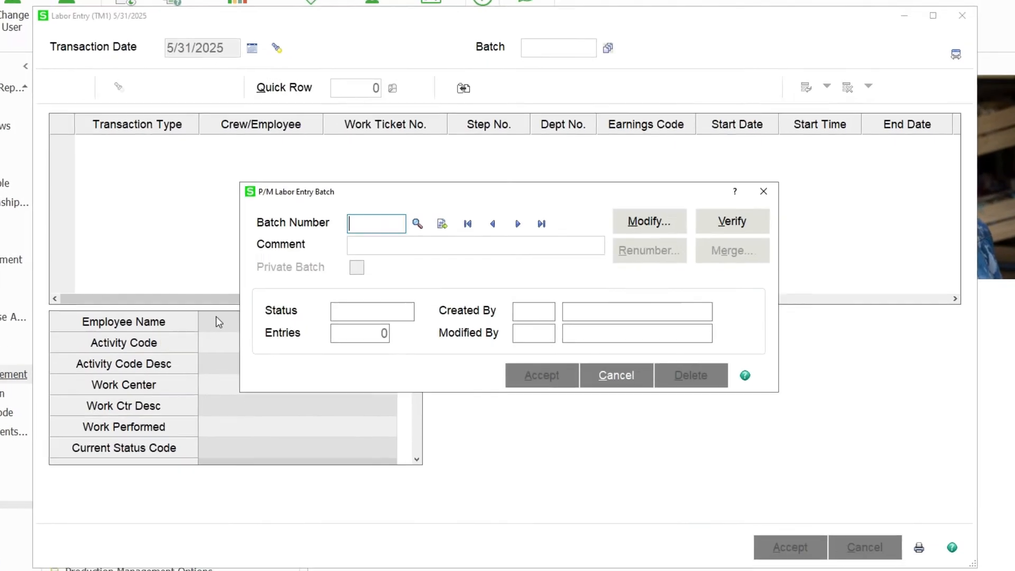
pyautogui.click(414, 221)
pyautogui.click(608, 463)
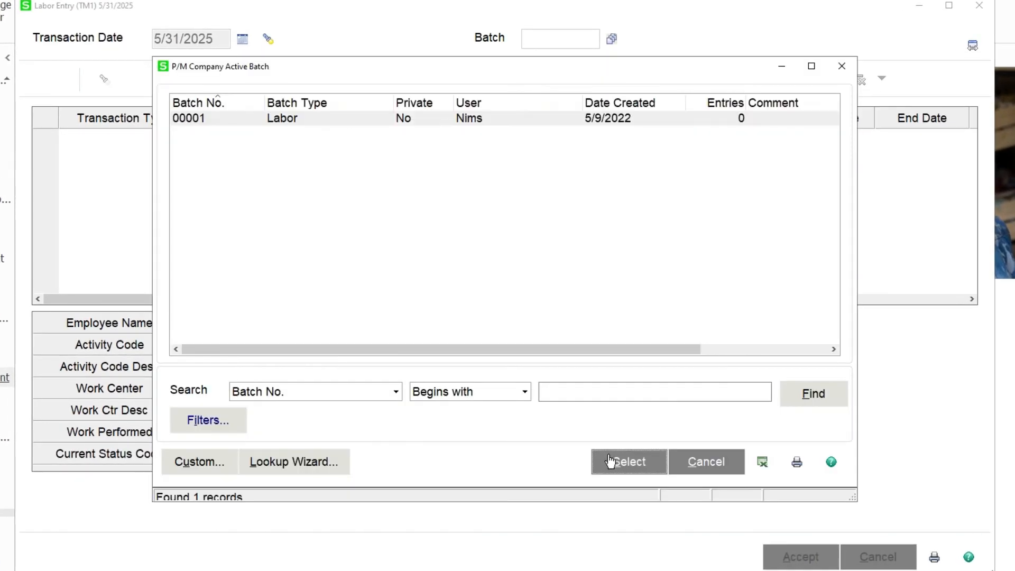
pyautogui.click(536, 379)
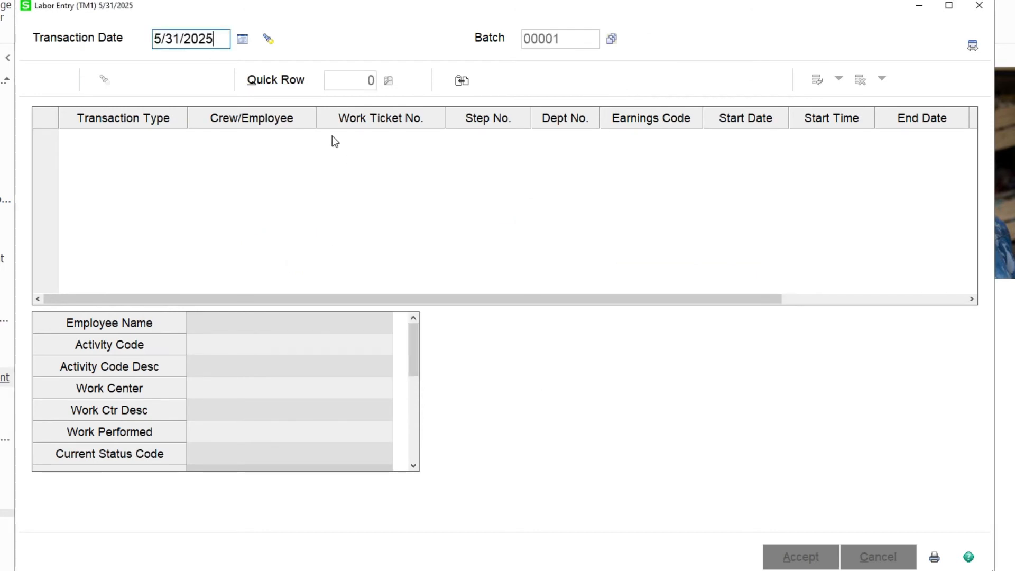
# - Start the first labor line for the existing transaction date and check its transaction types, keeping Labor Entry
pyautogui.moveTo(221, 39); pyautogui.dragTo(168, 66)
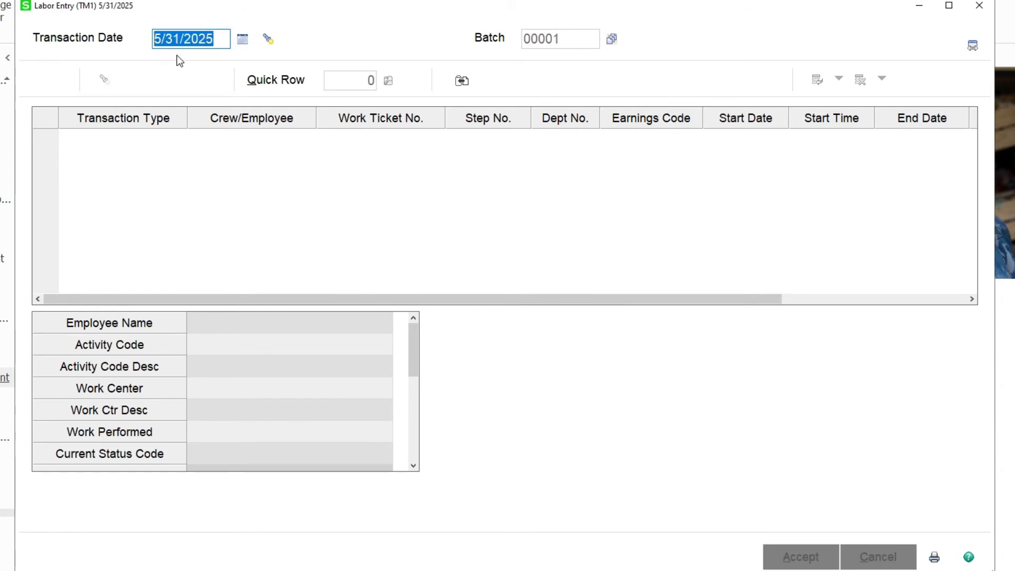
pyautogui.click(189, 170)
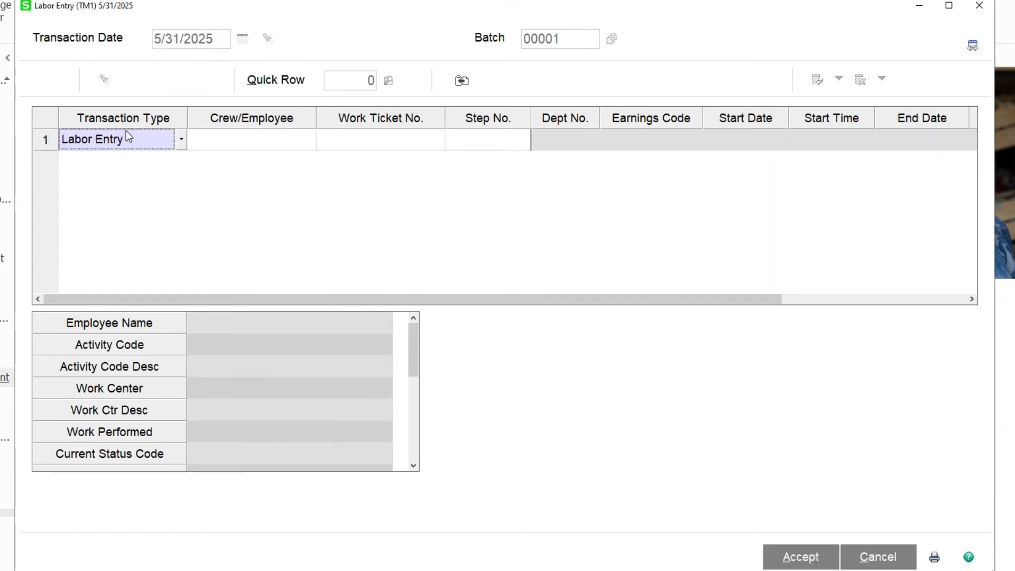
pyautogui.click(181, 140)
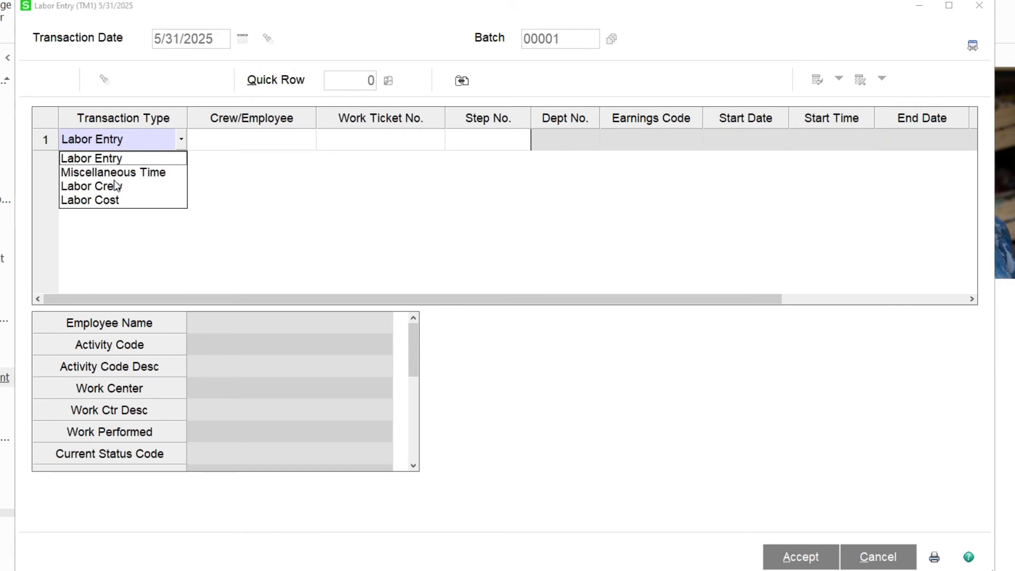
pyautogui.click(227, 140)
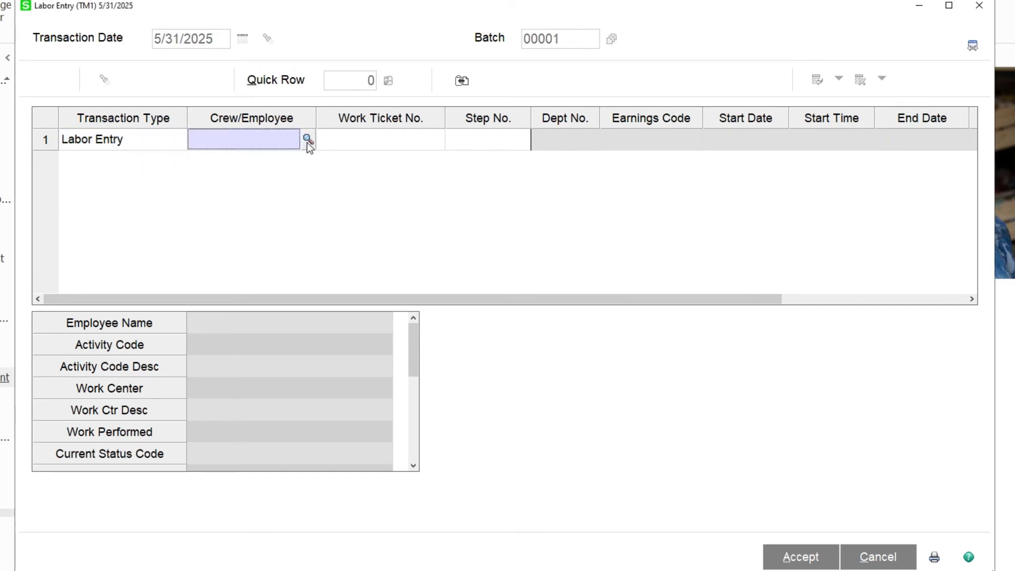
pyautogui.click(307, 140)
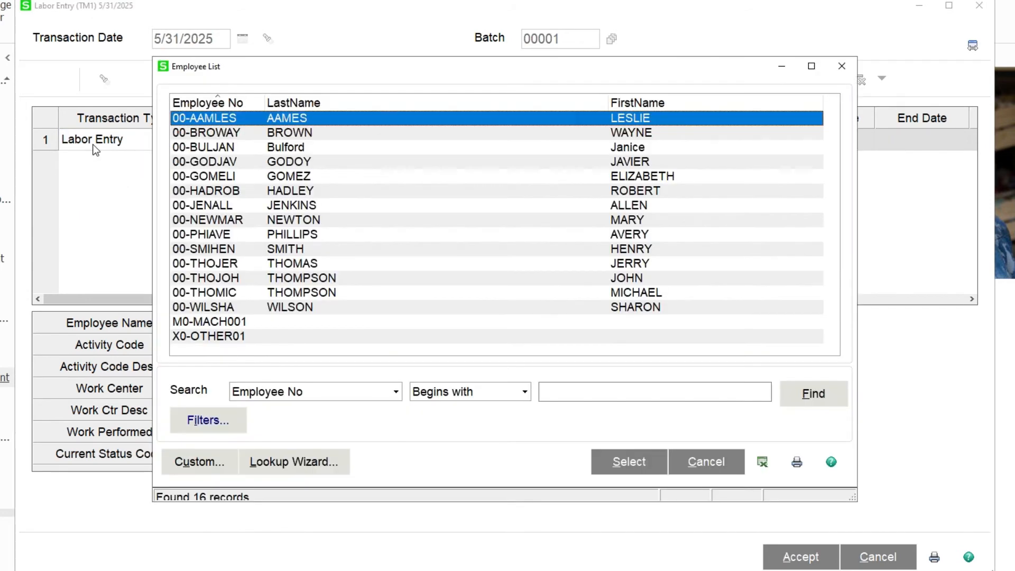
pyautogui.doubleClick(202, 119)
pyautogui.click(437, 139)
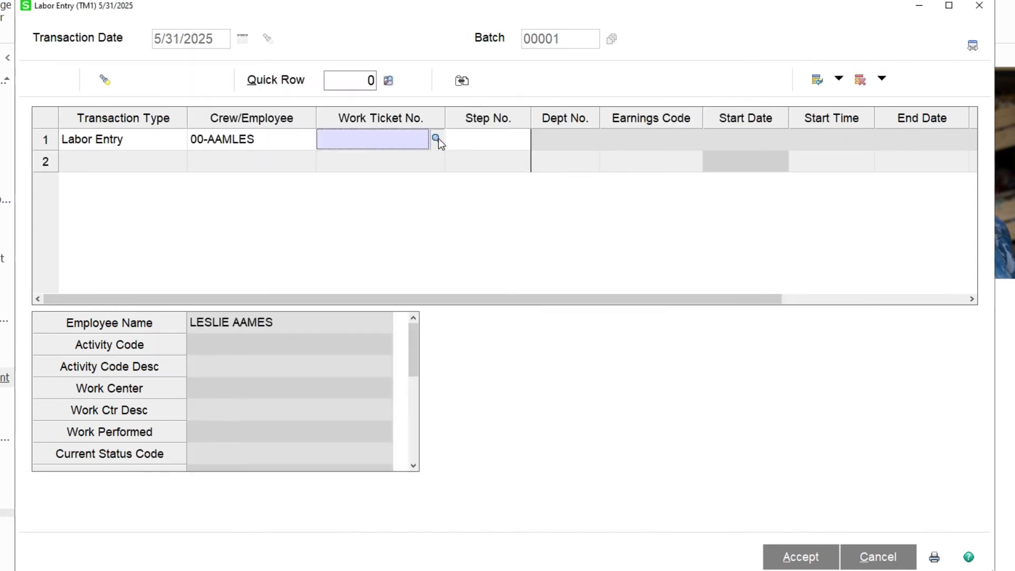
pyautogui.doubleClick(263, 180)
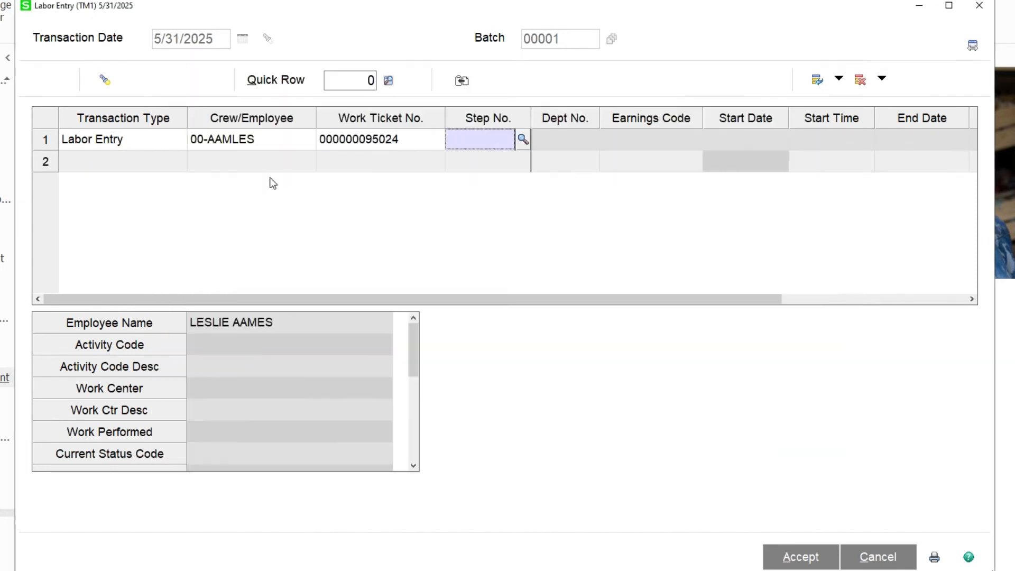
pyautogui.click(523, 139)
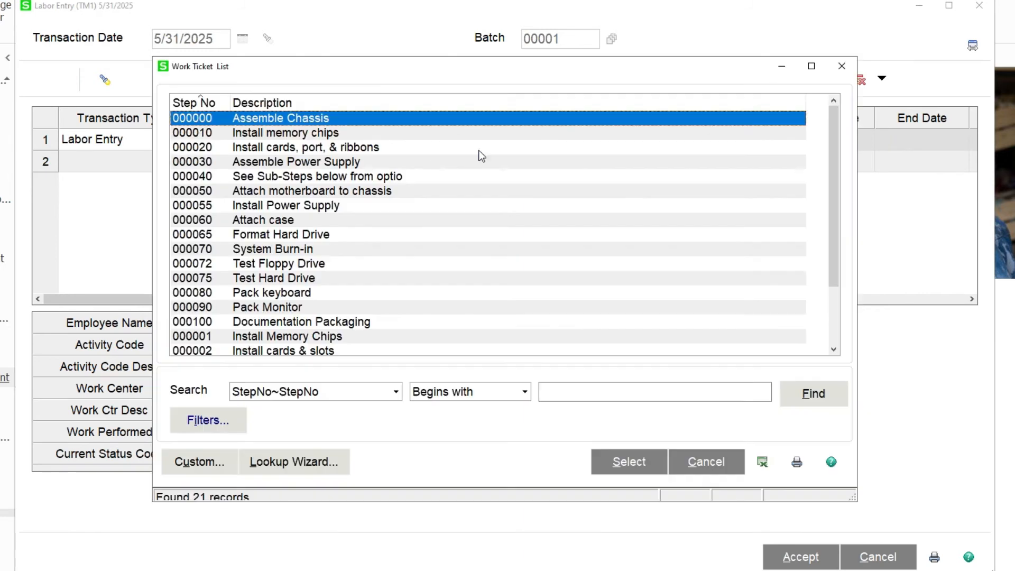
pyautogui.doubleClick(281, 120)
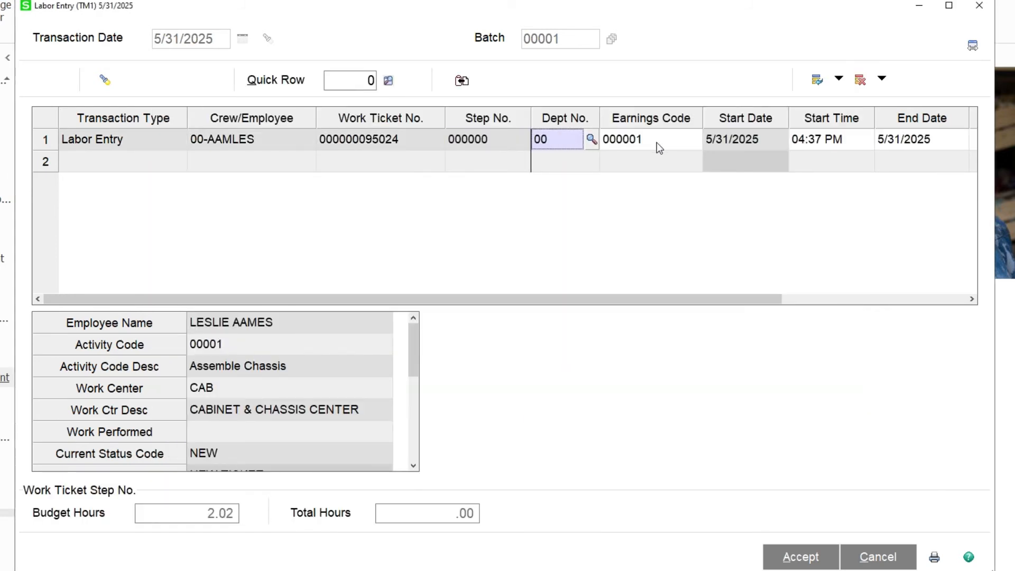
# - Review the labor line's date and time columns and its employee and activity details
pyautogui.moveTo(755, 299); pyautogui.dragTo(848, 289)
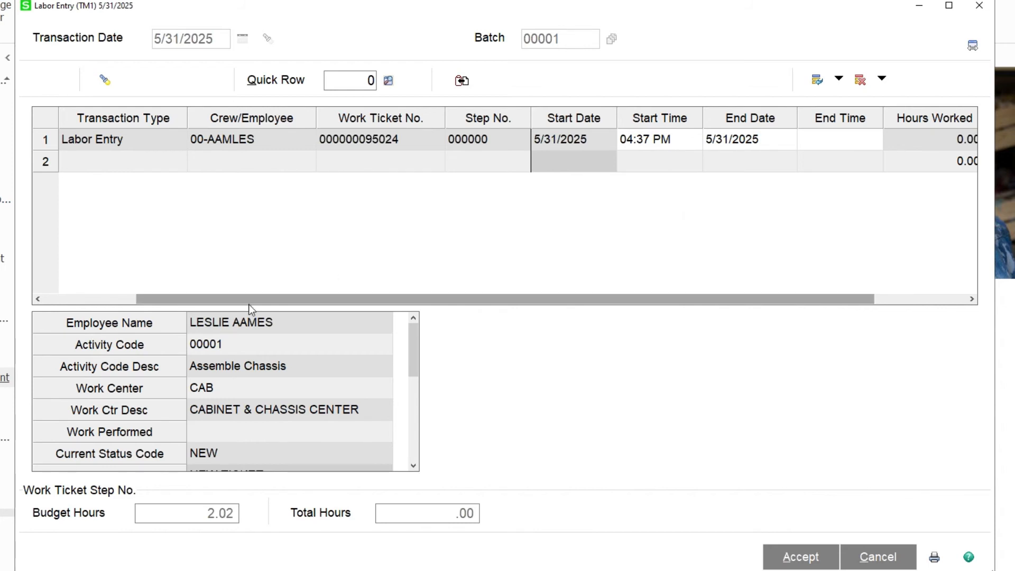
pyautogui.moveTo(189, 320); pyautogui.dragTo(351, 127)
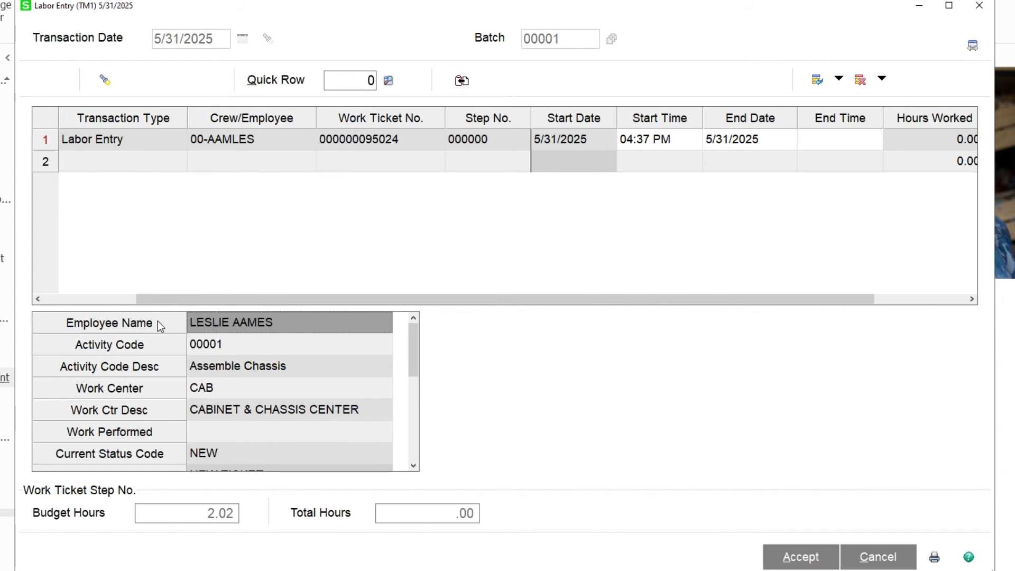
pyautogui.moveTo(157, 321); pyautogui.dragTo(326, 122)
pyautogui.moveTo(62, 322); pyautogui.dragTo(176, 348)
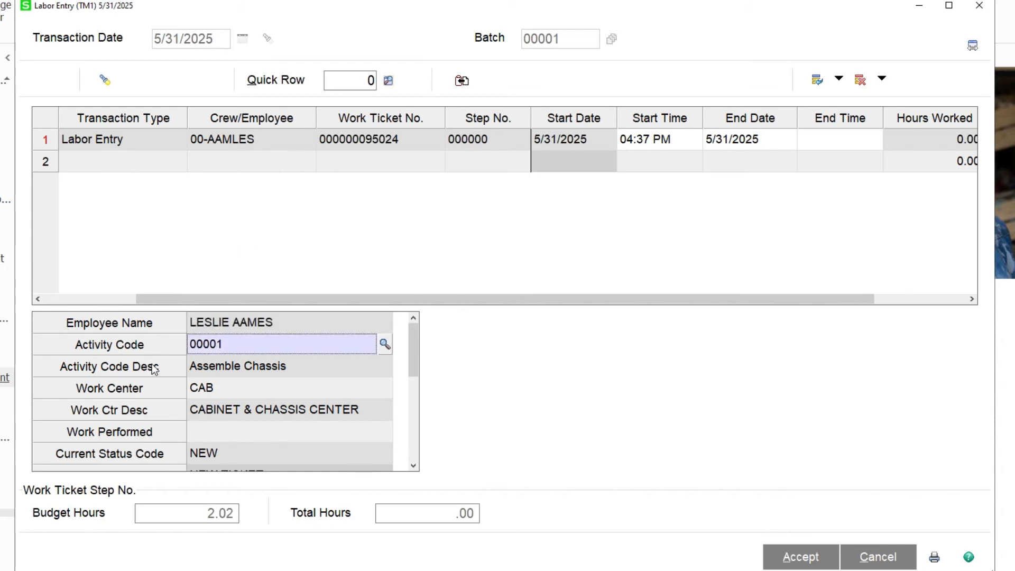
# - Begin a second labor line, discard the unsaved labor lines and close Labor Entry
pyautogui.click(103, 168)
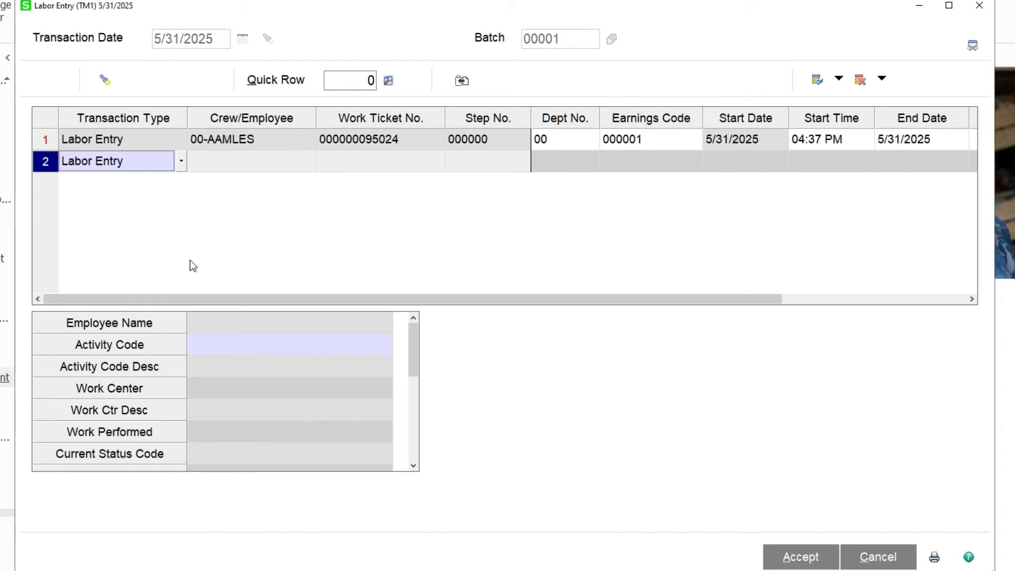
pyautogui.click(877, 555)
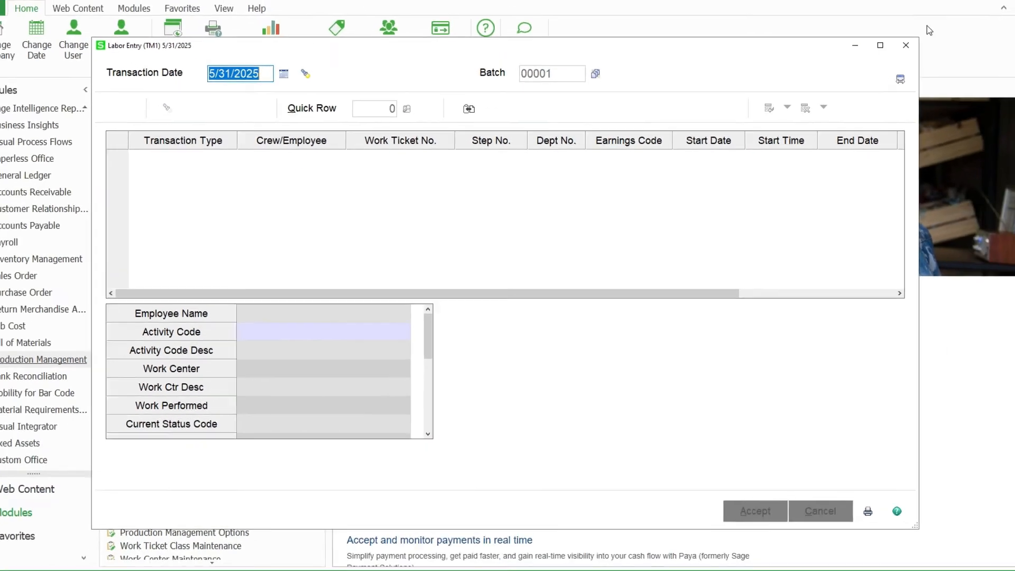
pyautogui.click(905, 45)
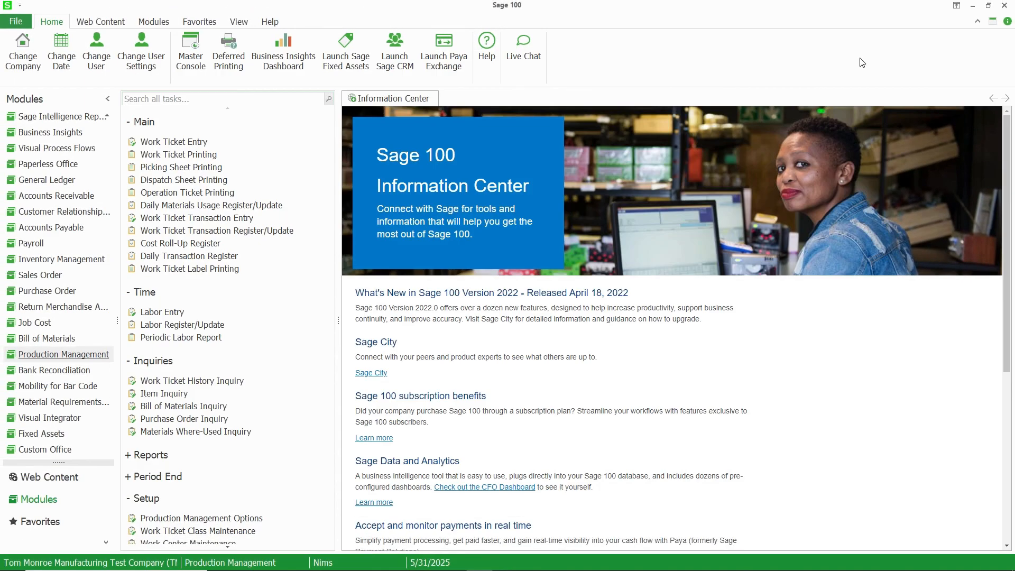
# - Look up item BTTRY-98422, CLOCK BATTERY, in the Materials Where-Used Inquiry
pyautogui.click(195, 343)
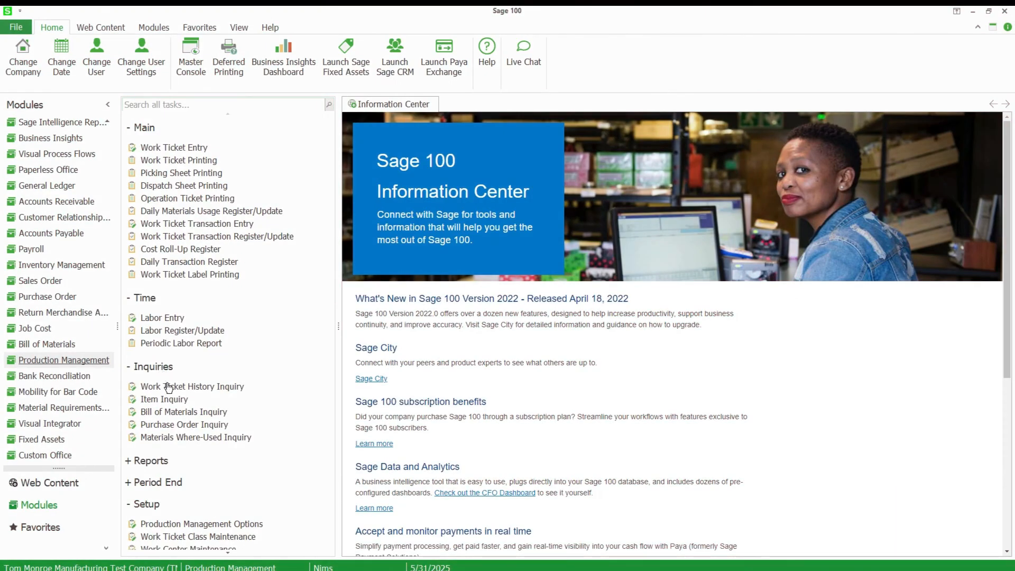
pyautogui.click(196, 438)
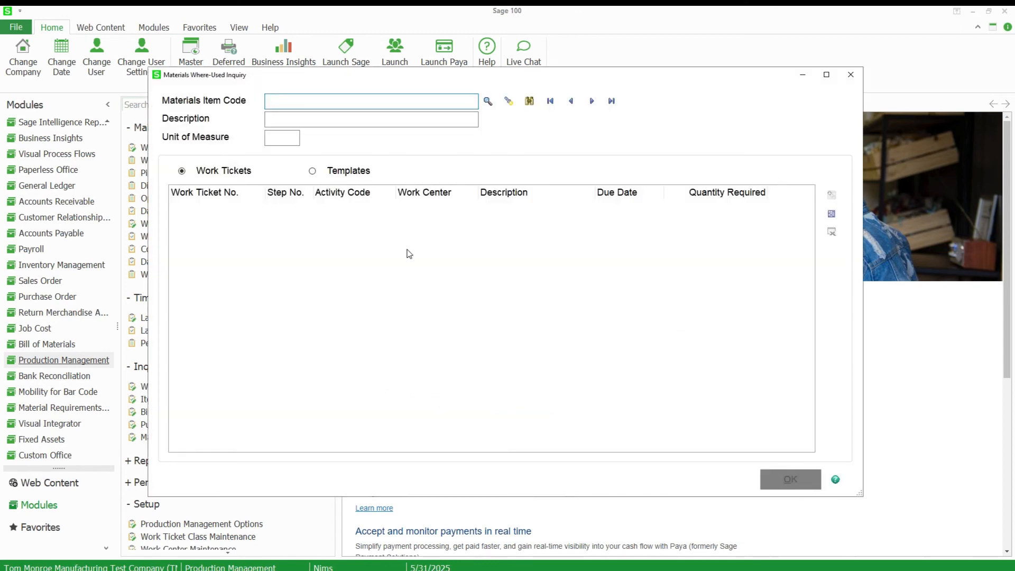
pyautogui.click(488, 101)
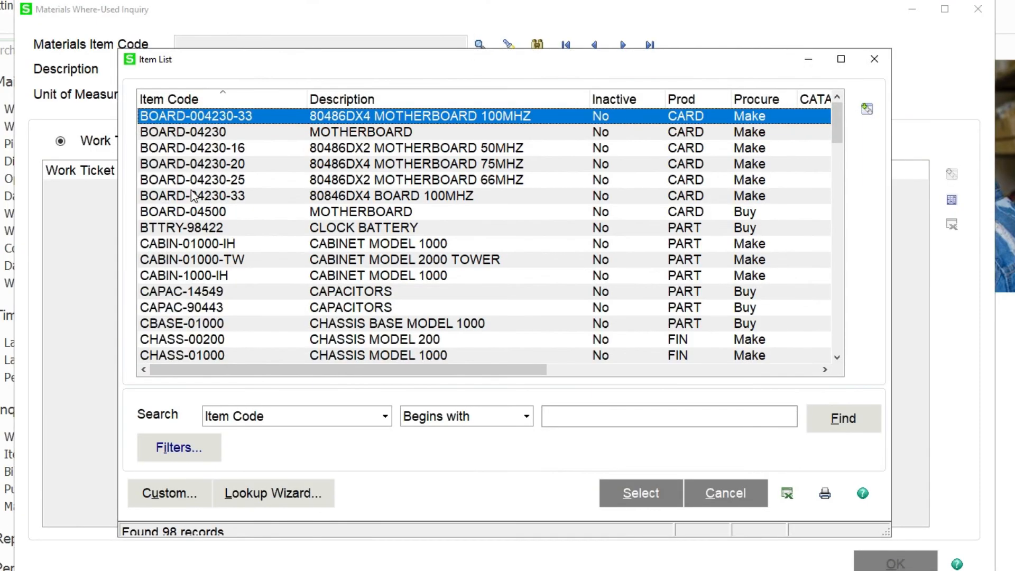
pyautogui.doubleClick(203, 228)
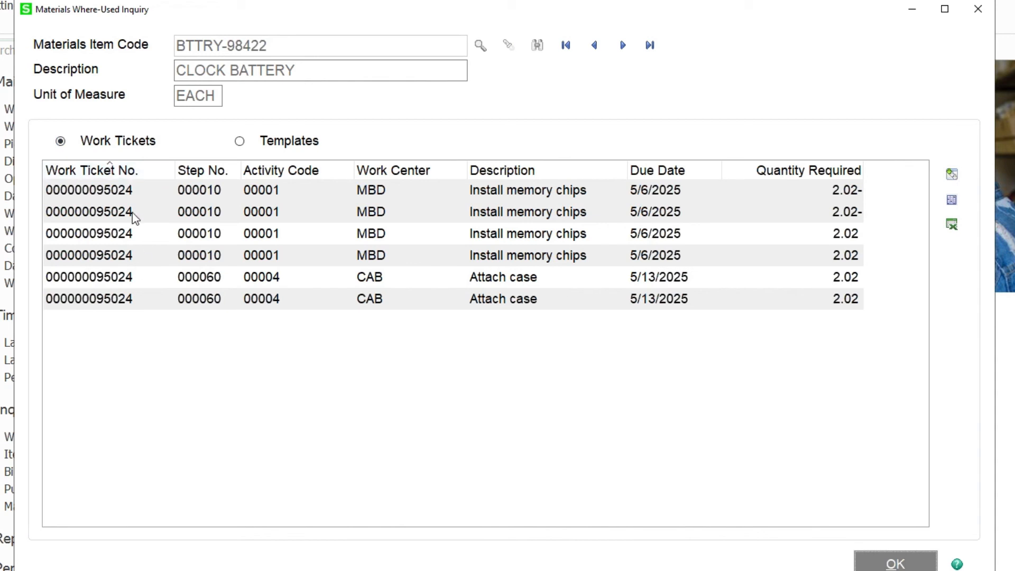
# - Compare the clock battery's usage in templates and work tickets, finishing on the templates view
pyautogui.click(287, 143)
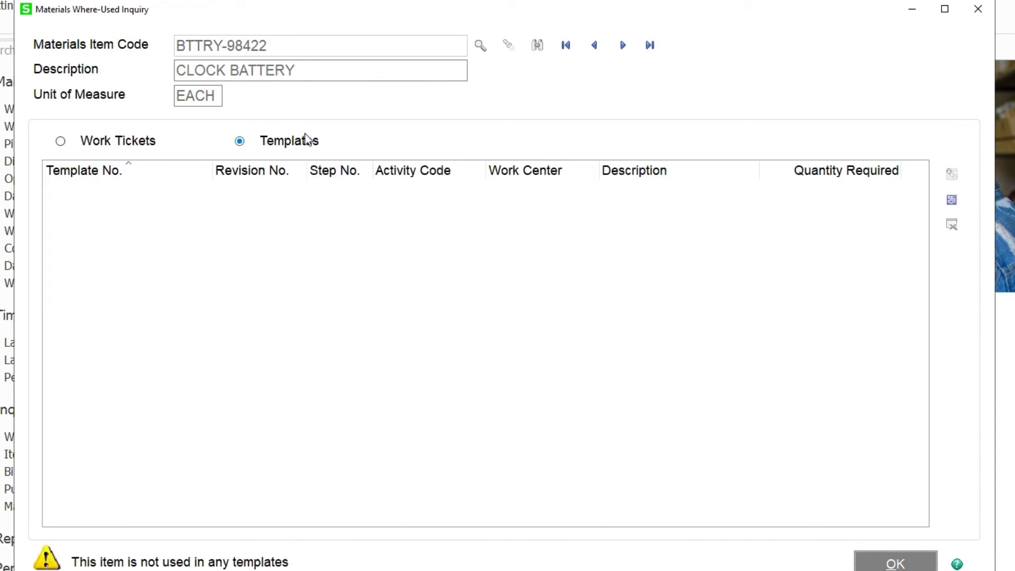
pyautogui.click(148, 147)
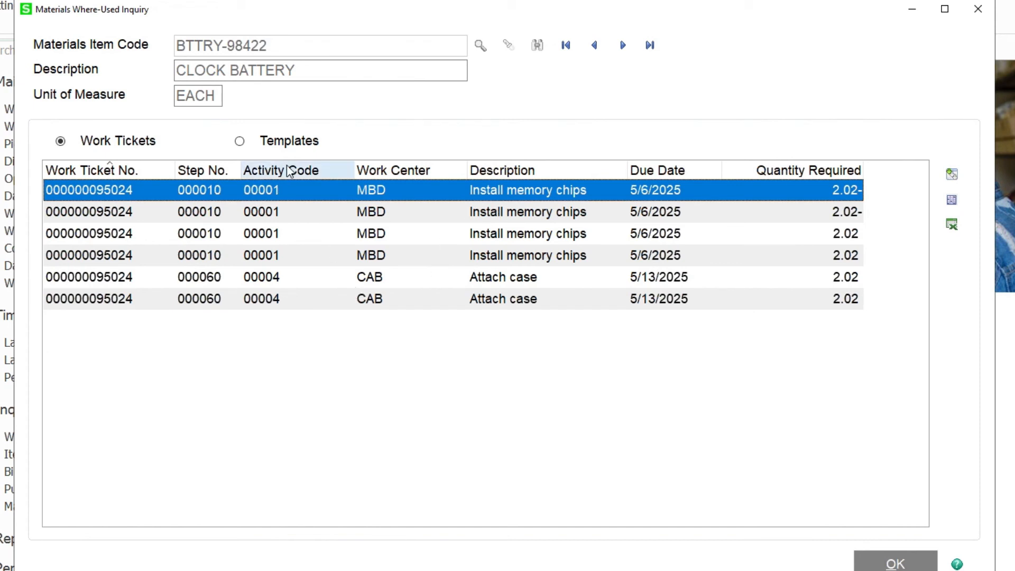
pyautogui.click(285, 140)
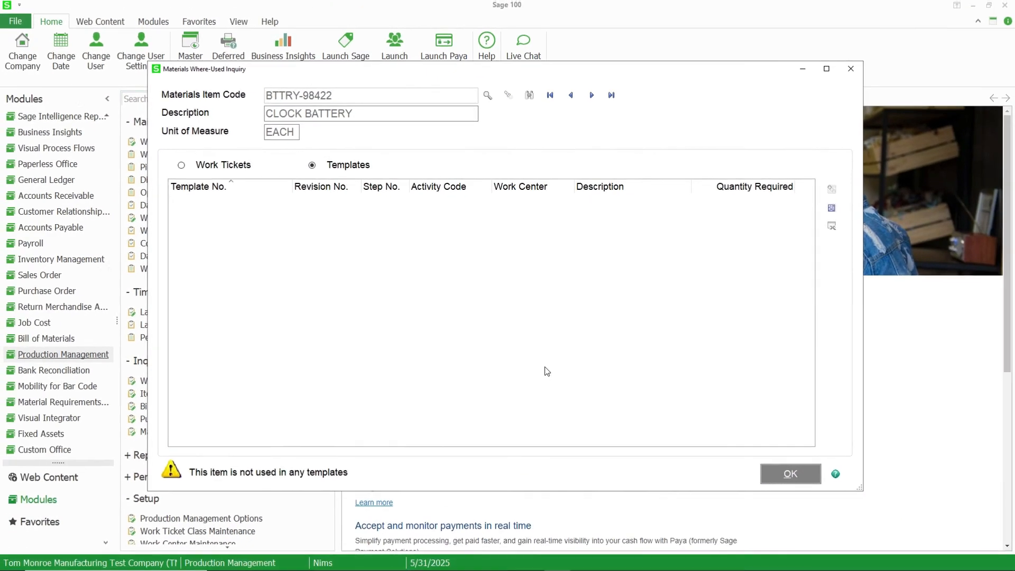